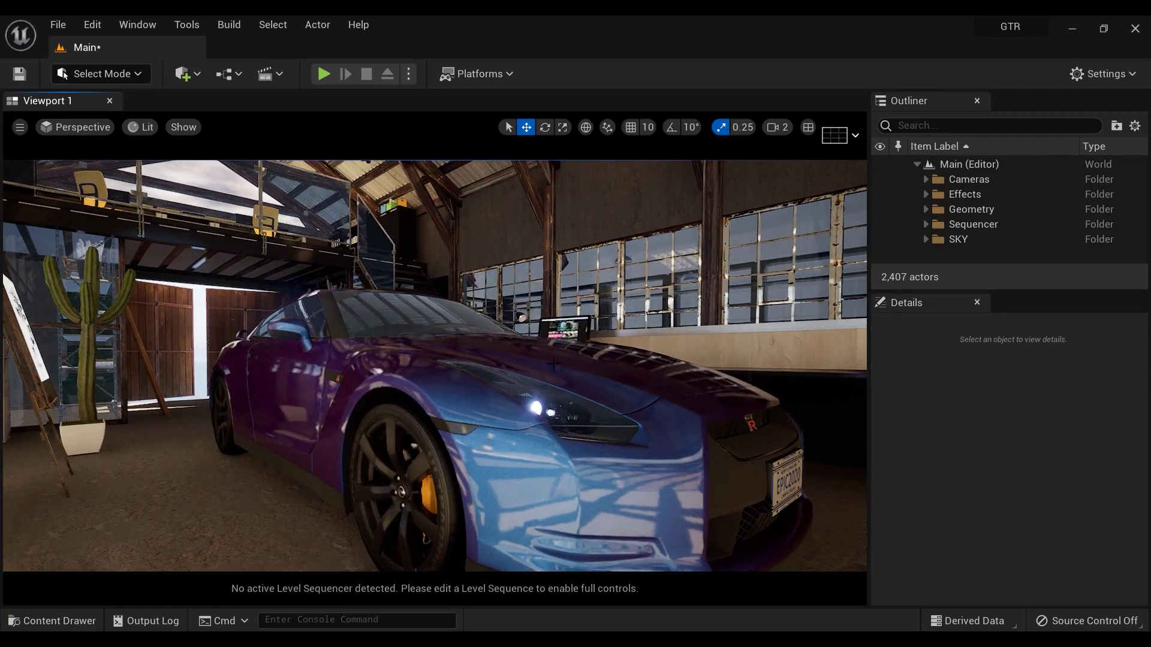
- Select the Rearcam camera in the Cameras folder and pilot it to frame the car's rear
click(927, 180)
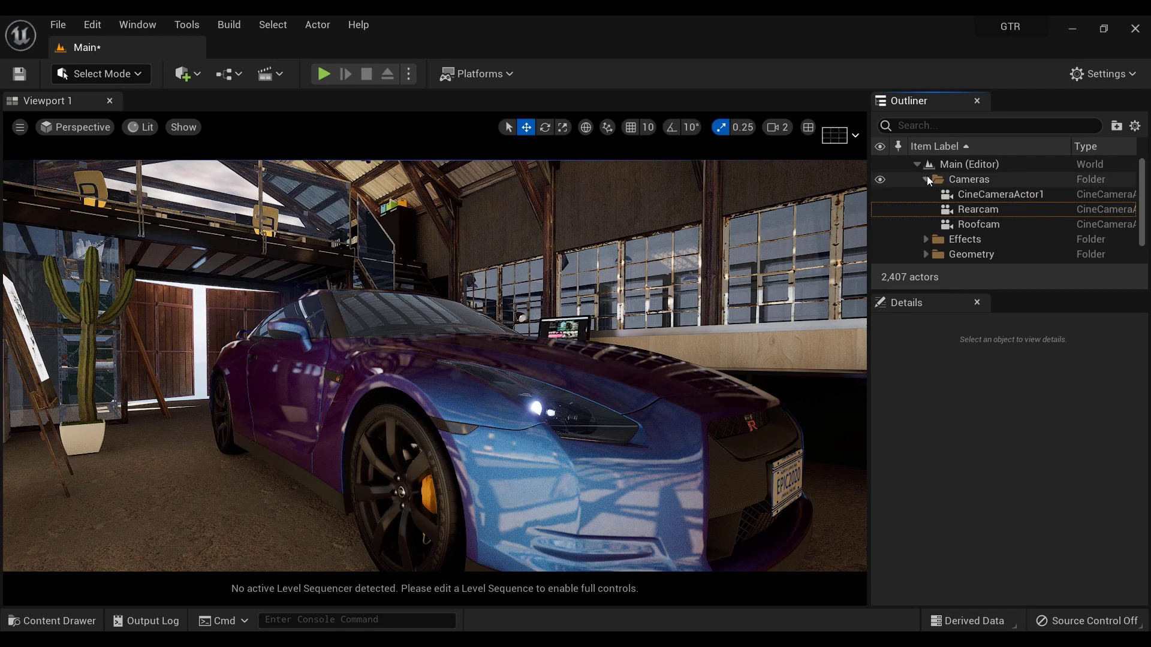
click(977, 211)
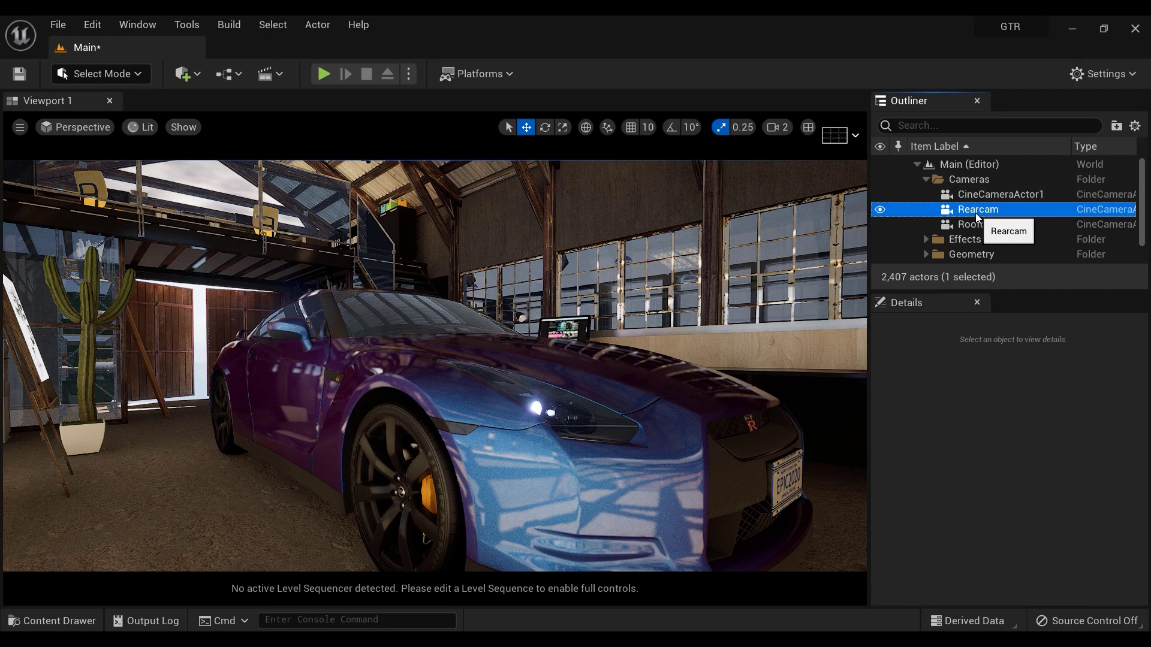
click(68, 126)
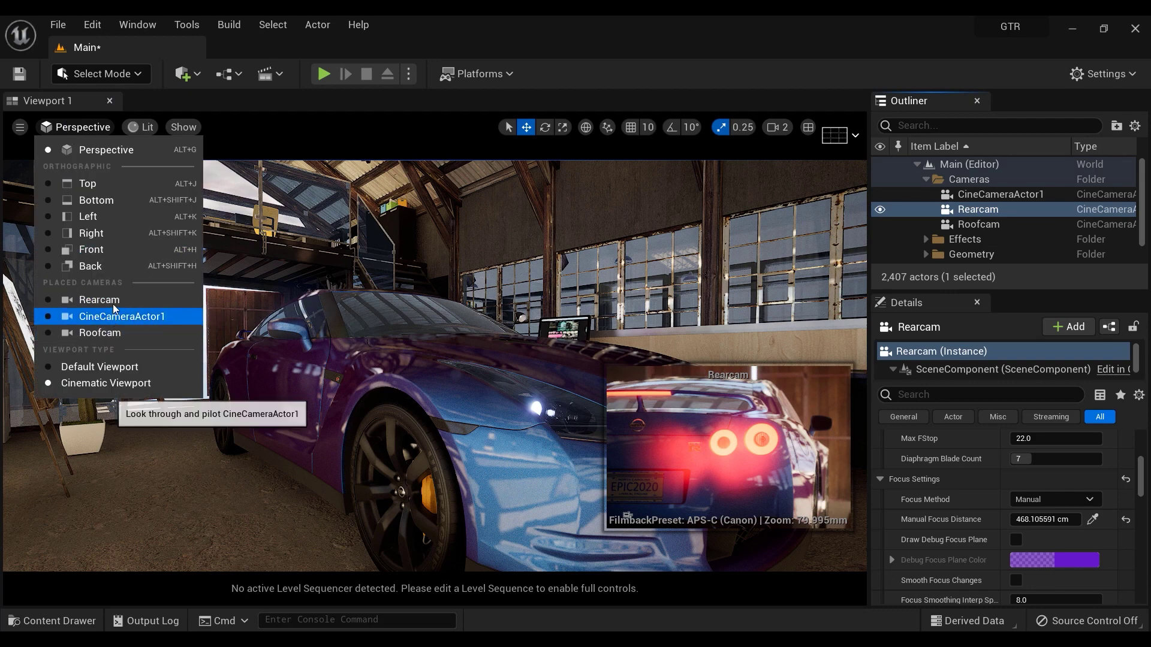
click(99, 300)
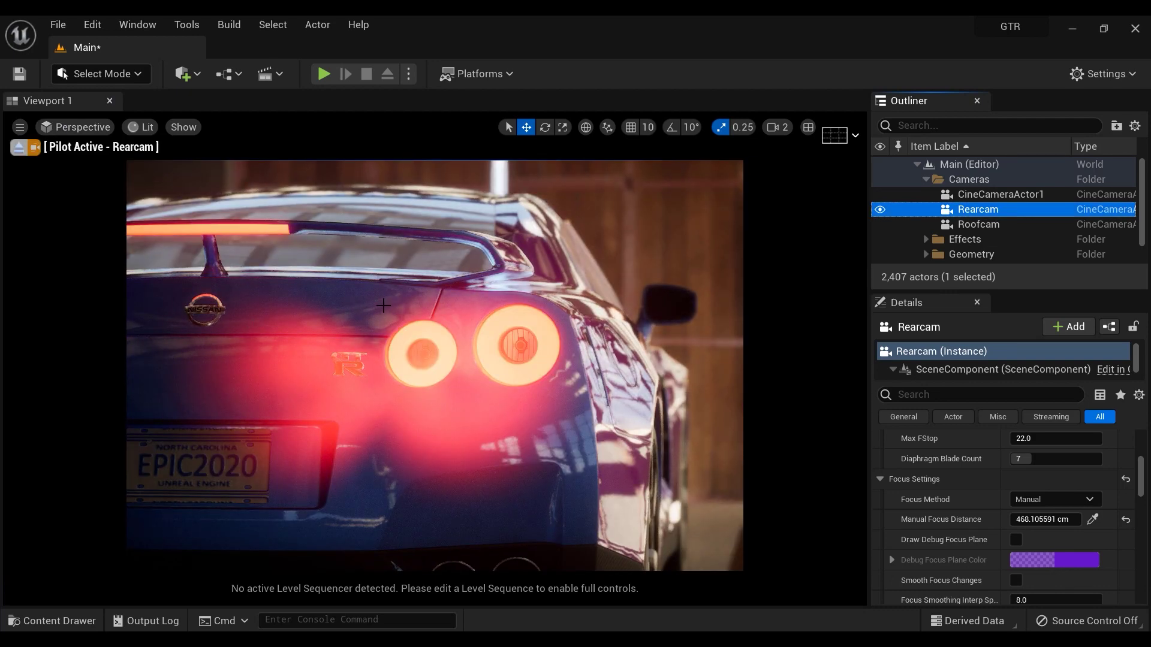
right_drag(434, 366, 420, 351)
- Set Rearcam's current focal length to 80 and adjust its manual focus distance to about 410.5 cm
scroll(1004, 515, up, 10)
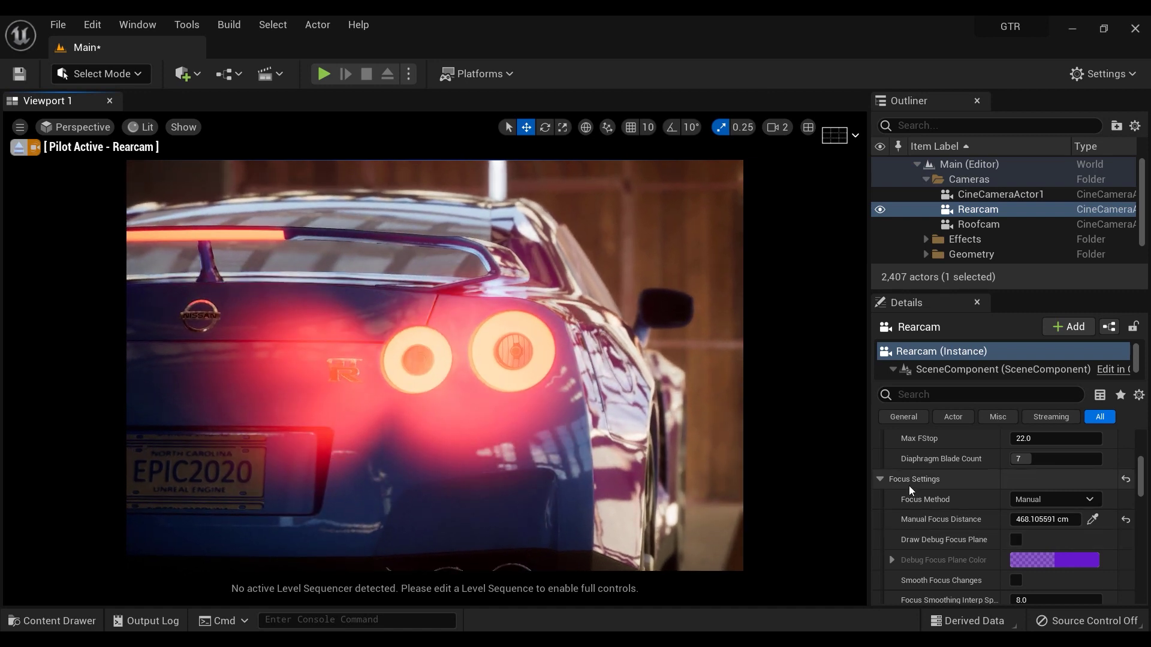
scroll(1019, 510, down, 5)
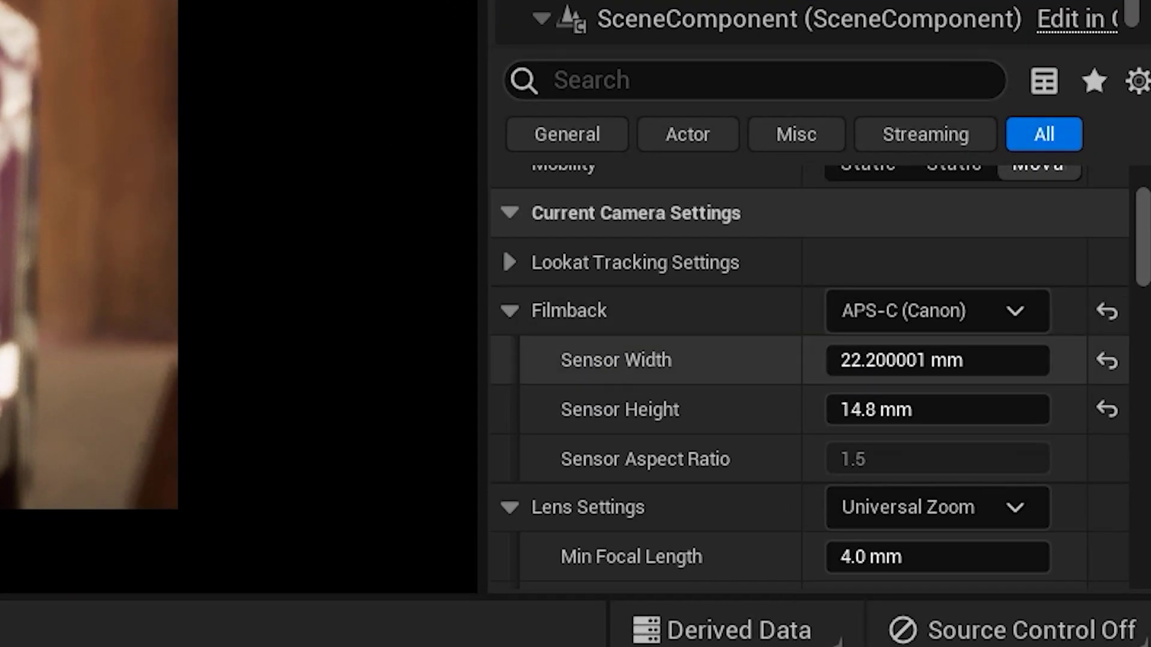
scroll(638, 191, down, 3)
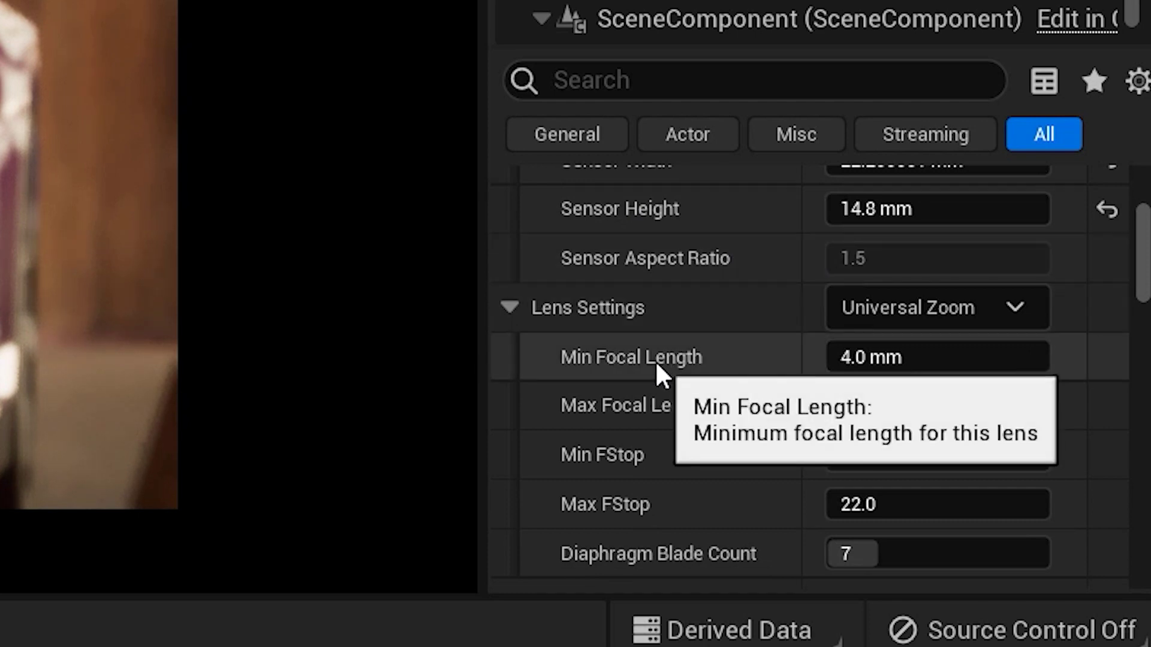
scroll(712, 424, down, 4)
scroll(809, 377, down, 7)
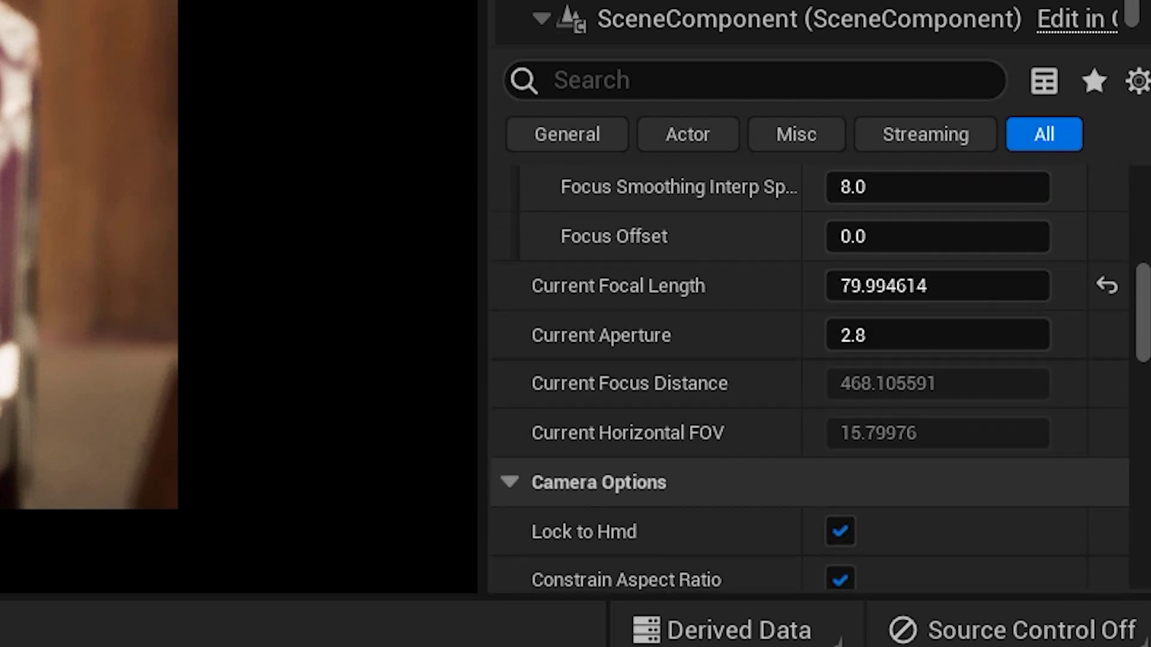
scroll(809, 377, up, 1)
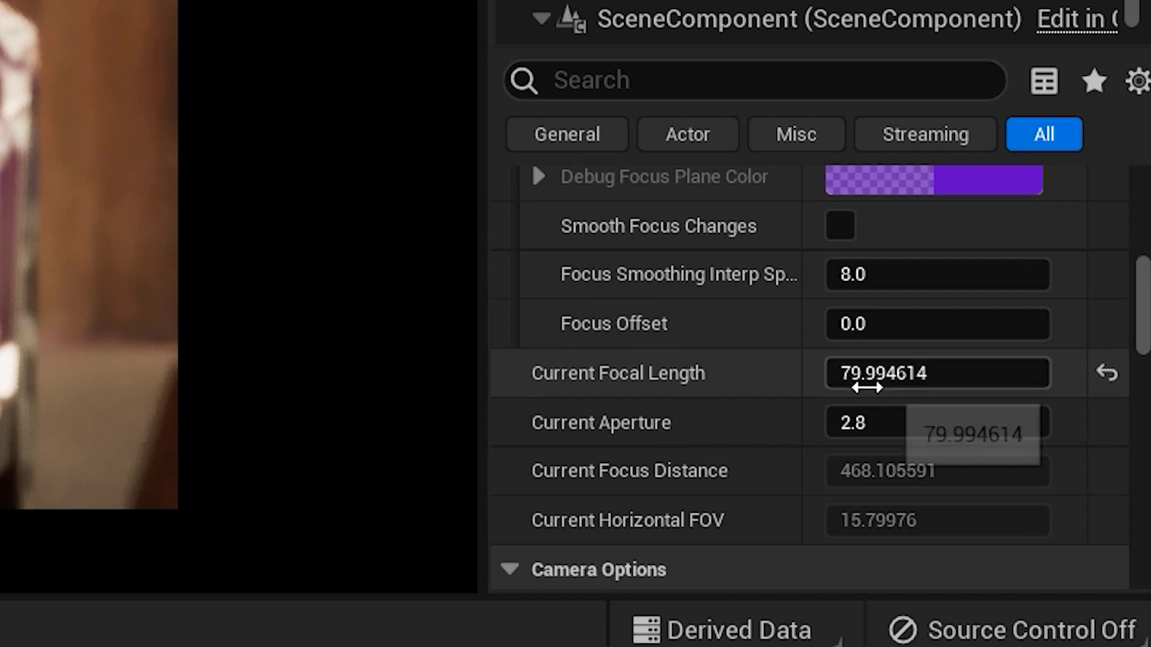
click(866, 387)
text(80)
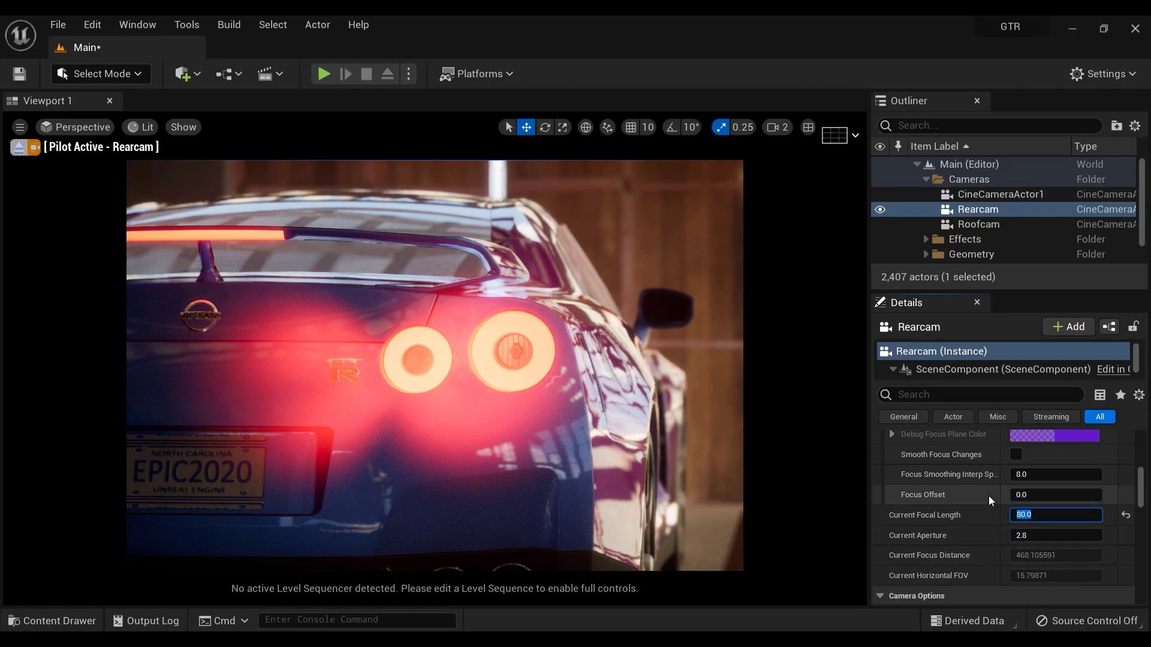
scroll(988, 522, up, 1)
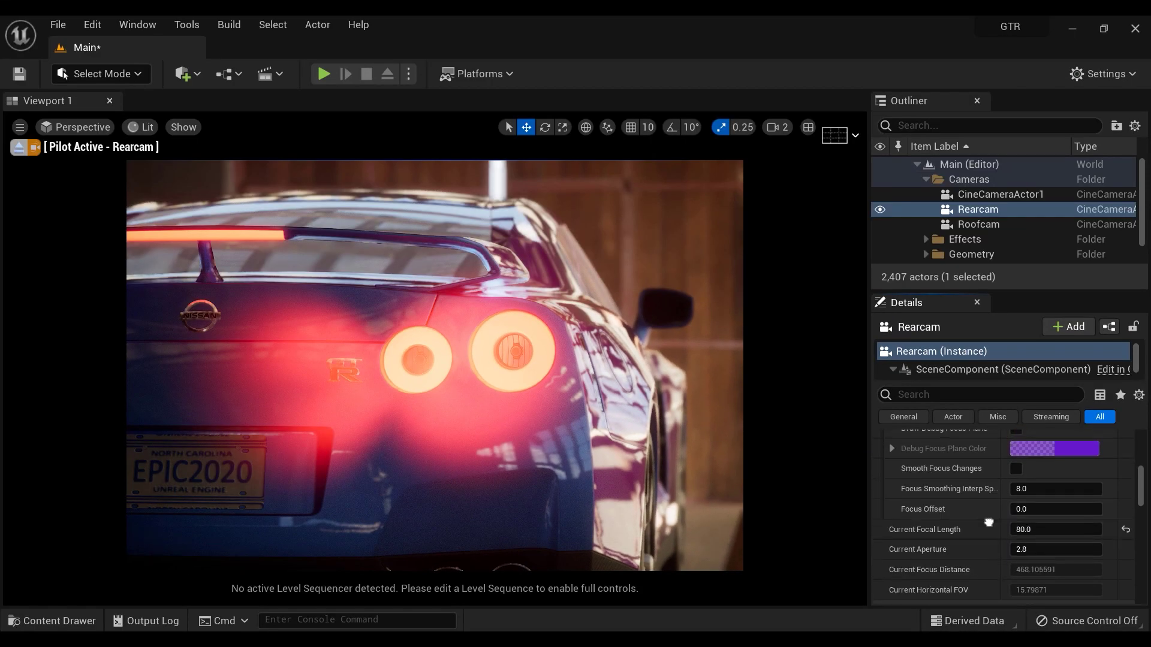
scroll(988, 522, up, 2)
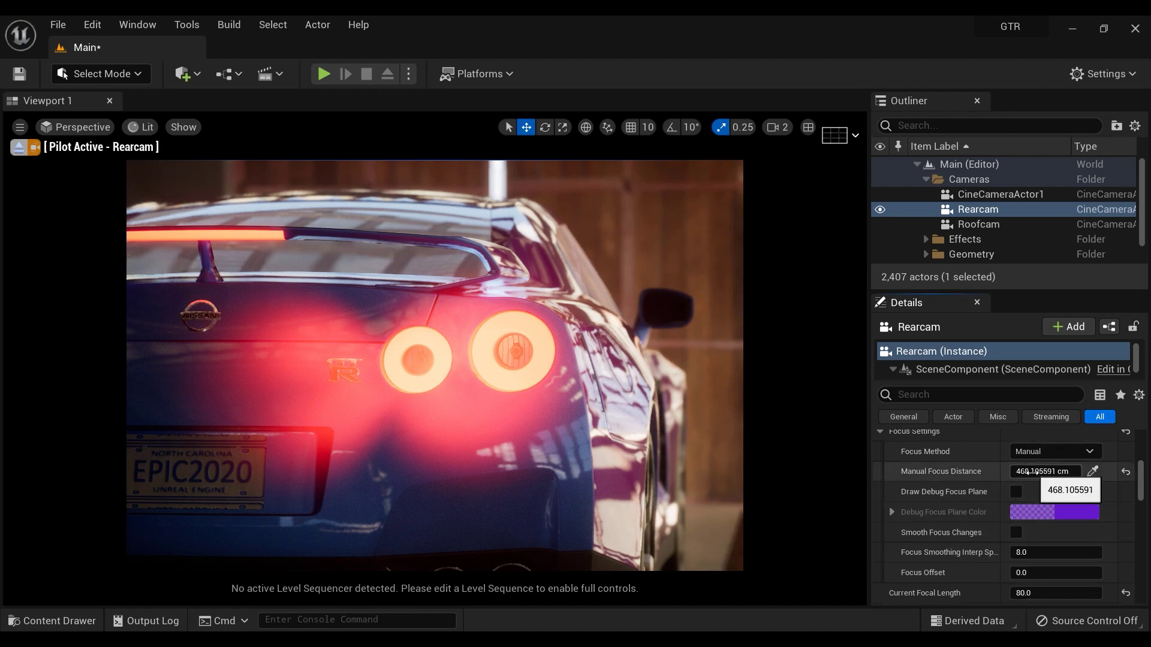
mouse_move(1035, 473)
mouse_down()
mouse_move(1019, 473)
mouse_move(1072, 473)
mouse_move(1026, 473)
mouse_up()
- Raise Rearcam's Post Process bloom intensity to about 2.33
scroll(979, 525, down, 10)
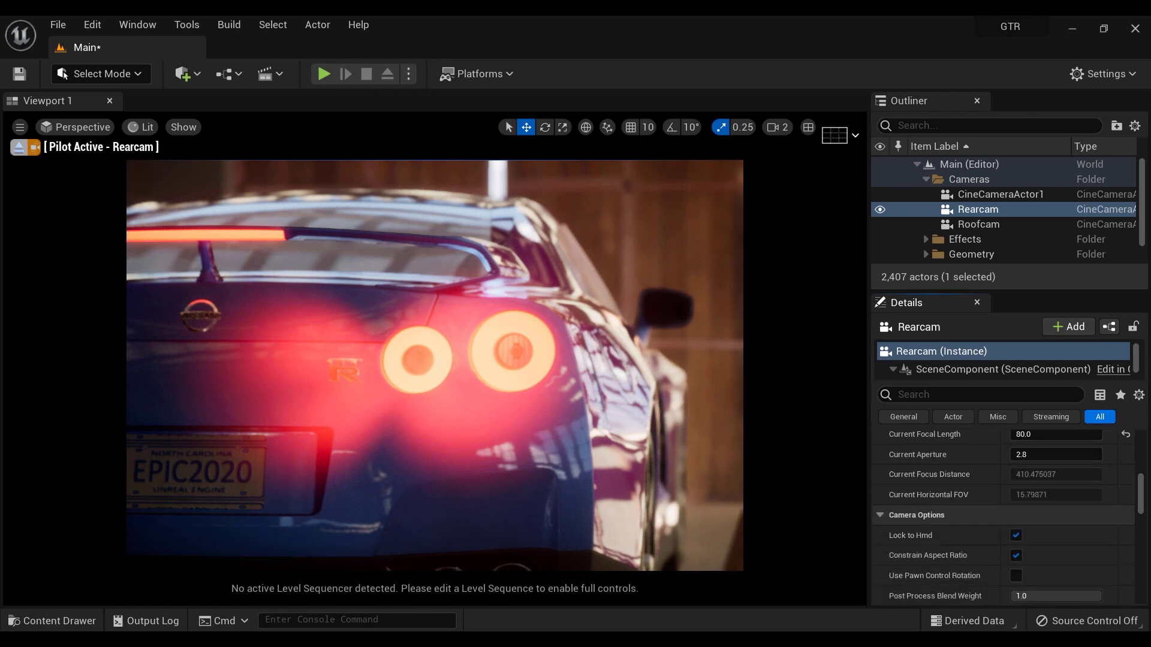
scroll(958, 509, down, 5)
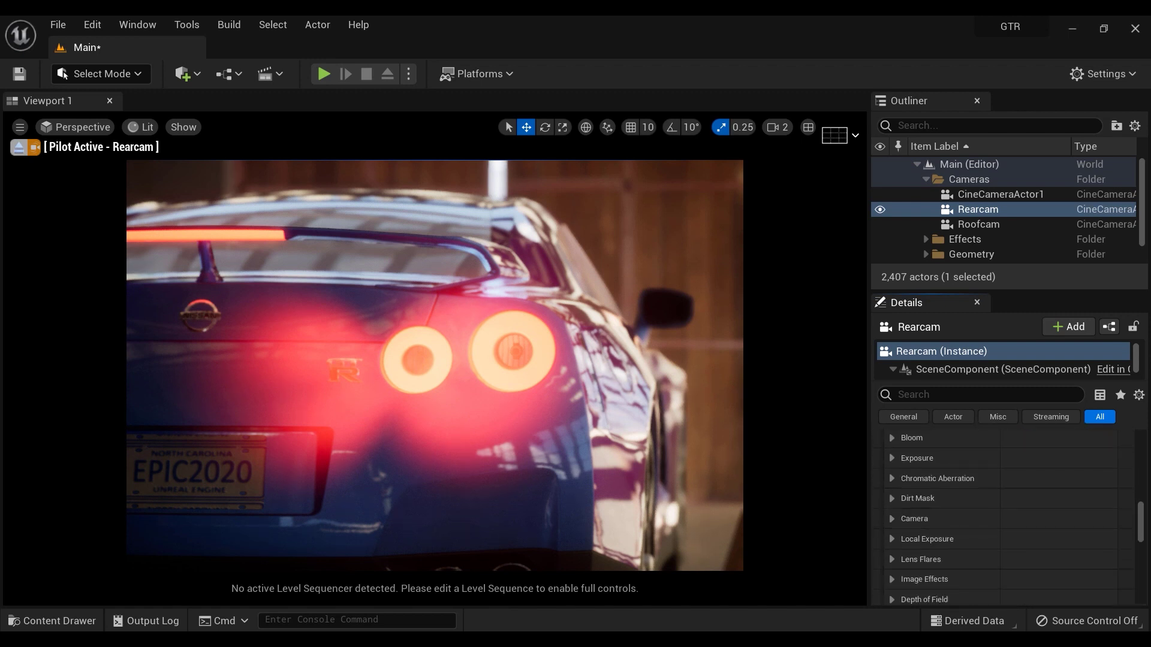
click(891, 441)
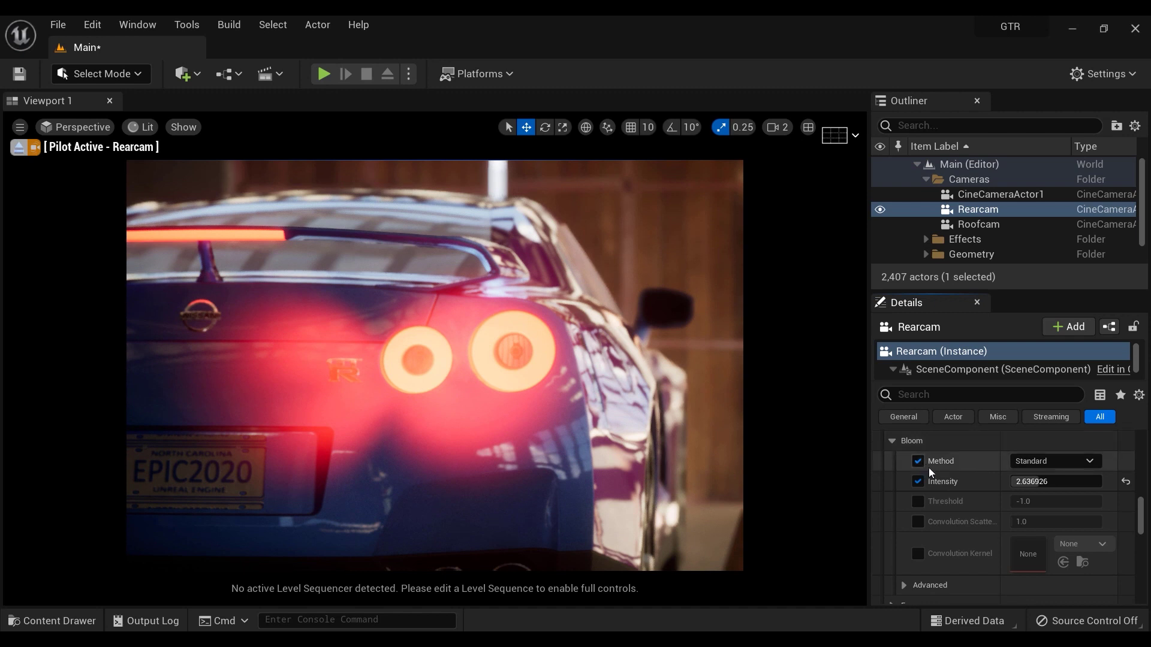
drag(1028, 481, 1032, 481)
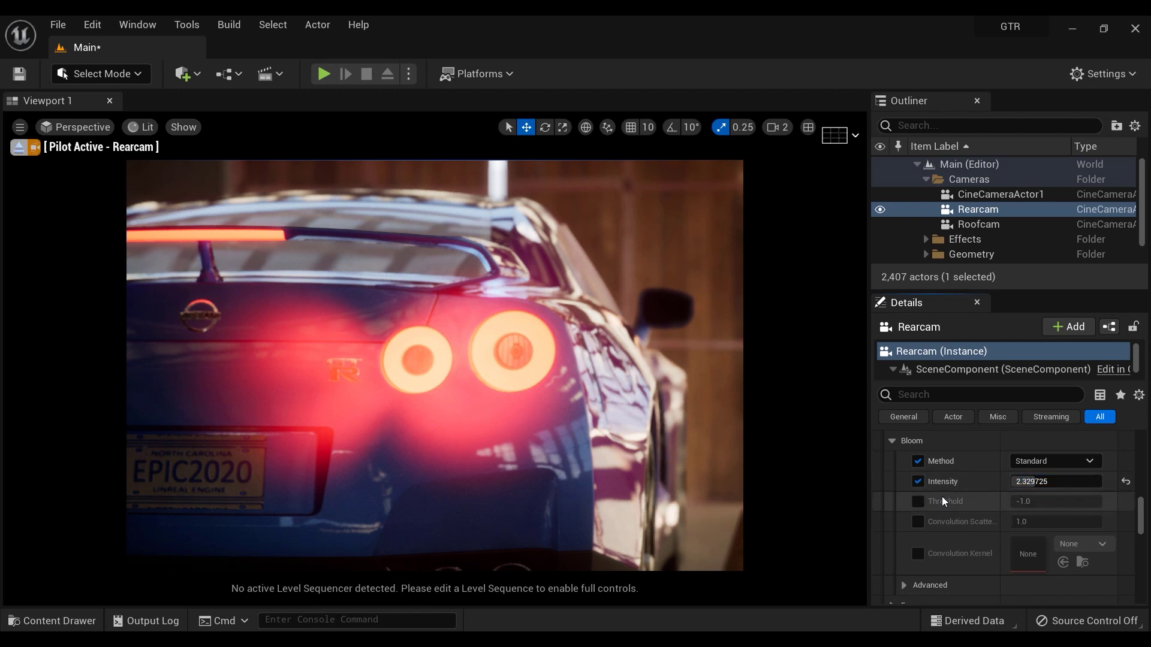
- Set Rearcam's lens flare intensity to 0.6144
scroll(941, 496, down, 5)
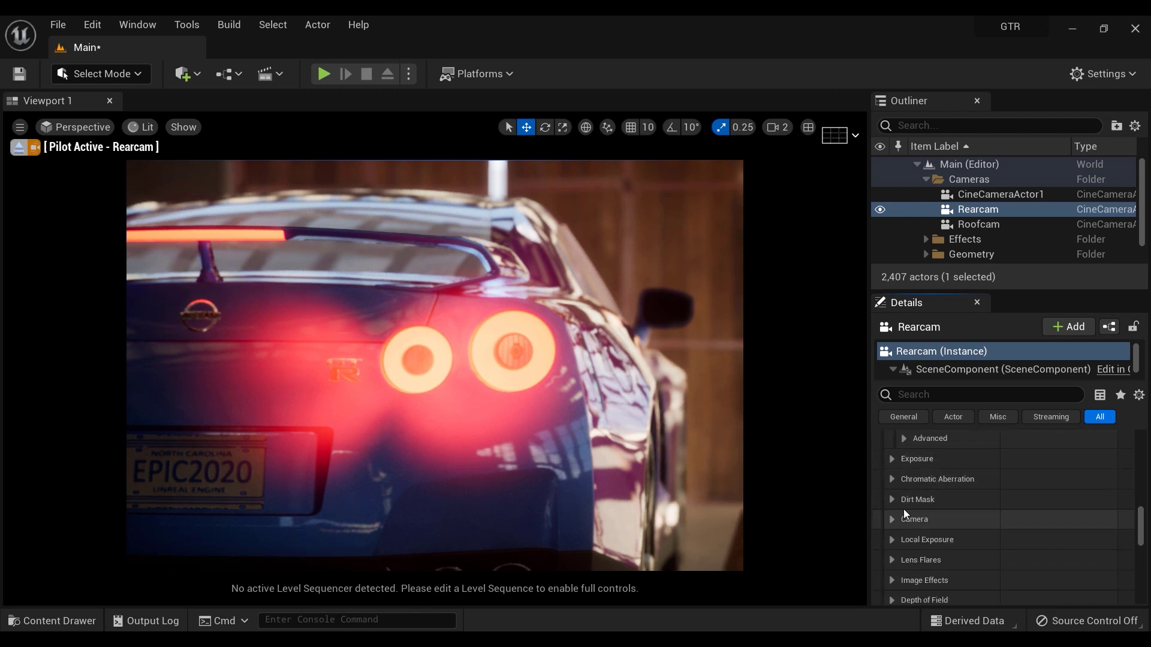
scroll(905, 510, down, 2)
click(891, 507)
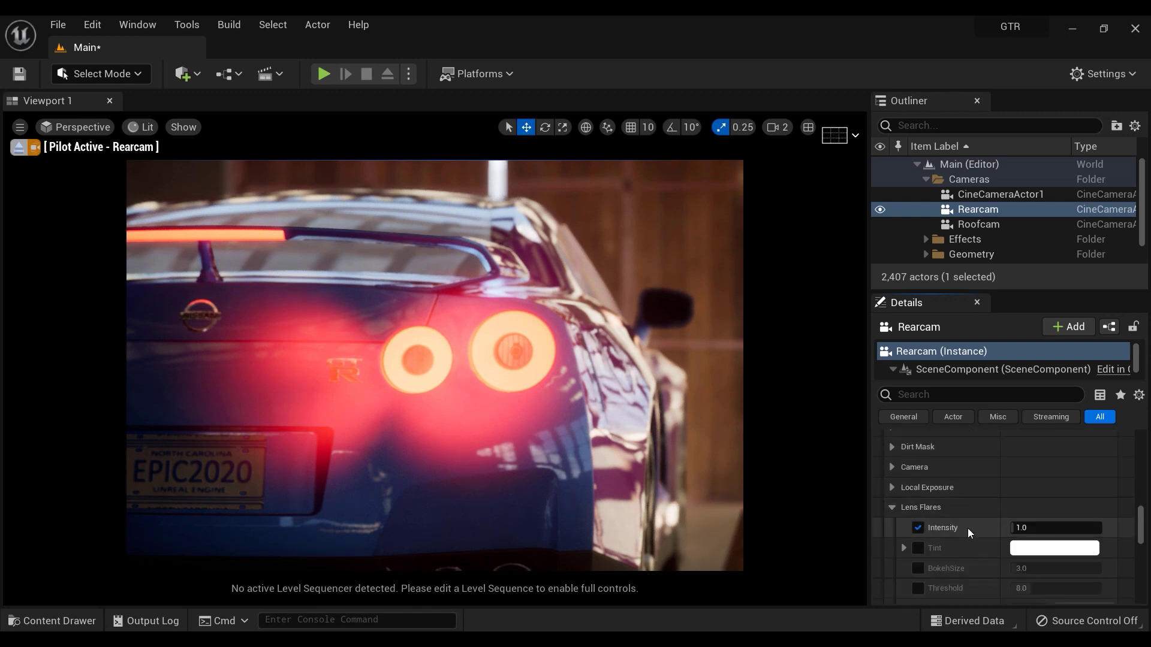
scroll(968, 527, down, 1)
mouse_move(1026, 497)
mouse_down()
mouse_move(1055, 497)
mouse_move(1025, 497)
mouse_up()
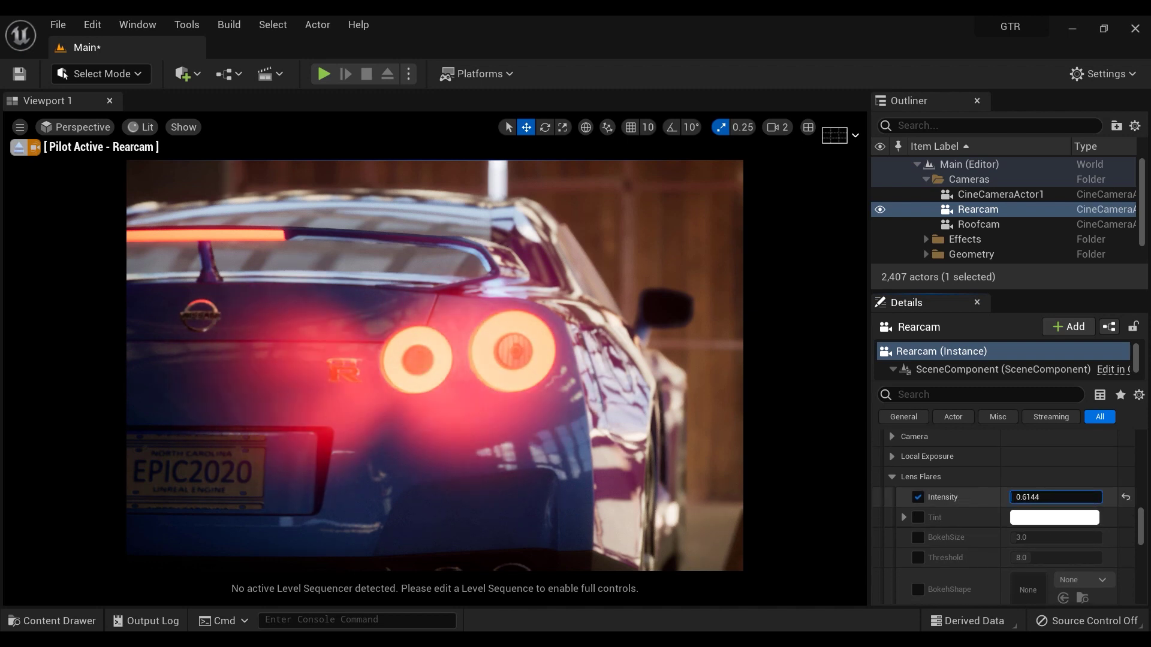
- Reframe the car in the piloted Rearcam view and review the Bloom settings
mouse_move(620, 381)
right_down()
mouse_move(631, 410)
mouse_move(616, 389)
right_up()
click(892, 478)
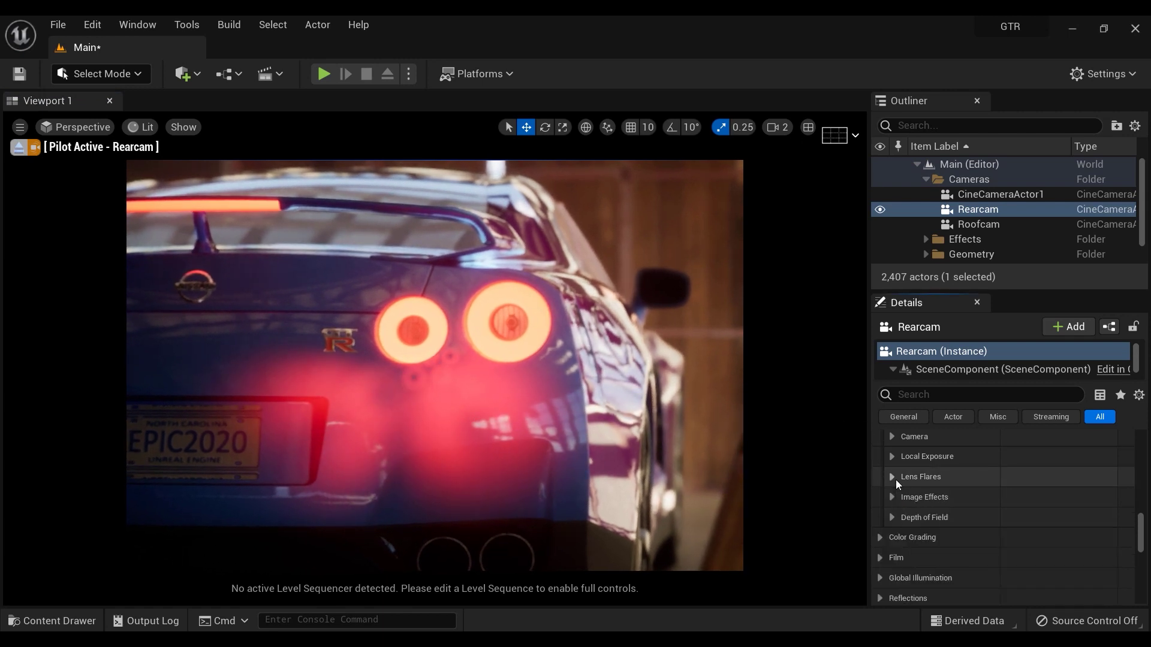
scroll(897, 484, up, 5)
click(892, 445)
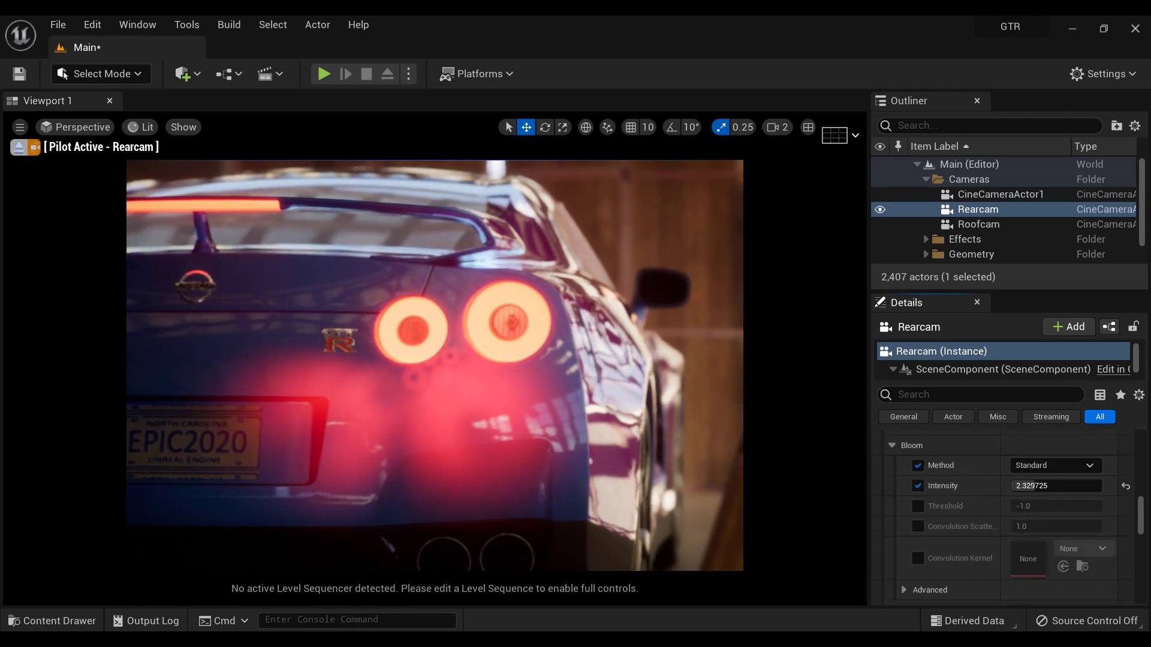
scroll(1004, 516, up, 10)
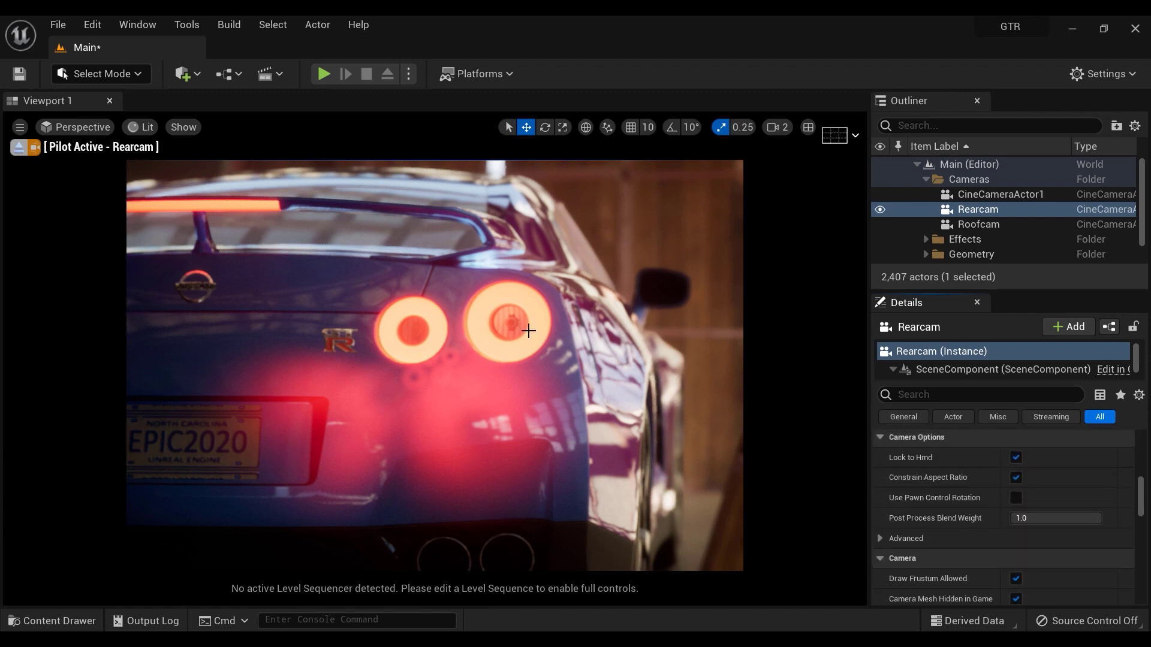
click(280, 79)
- Create a new level sequence named camerashakeseq and save it in the SEQ folder
click(297, 122)
click(771, 173)
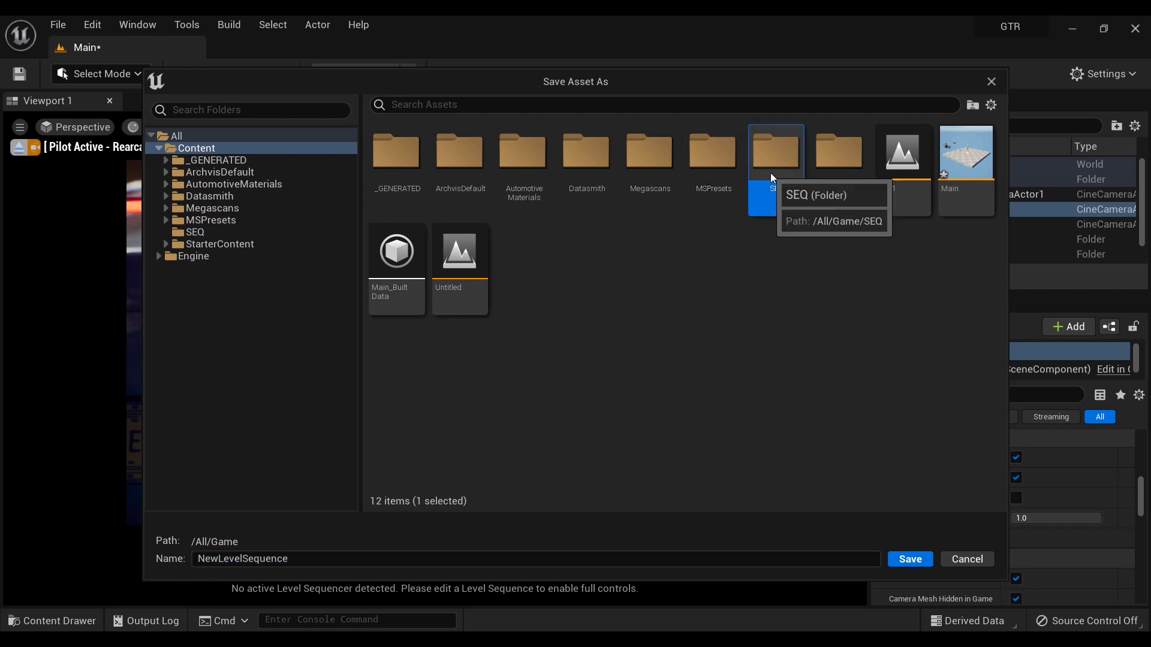
double_click(774, 143)
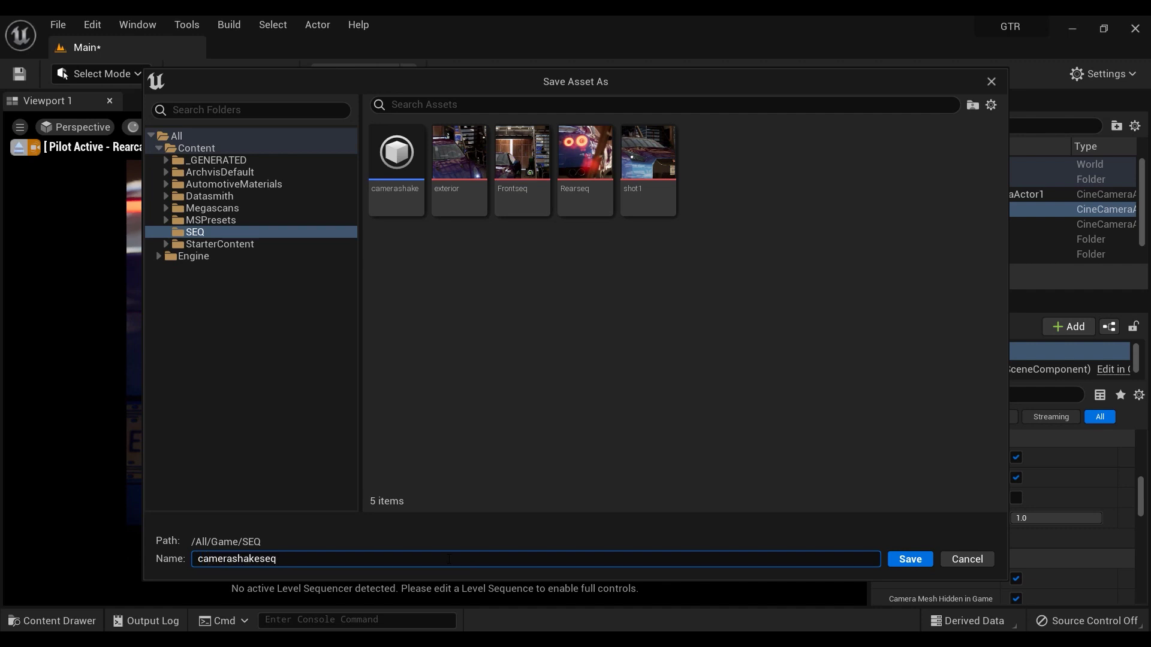
key(Return)
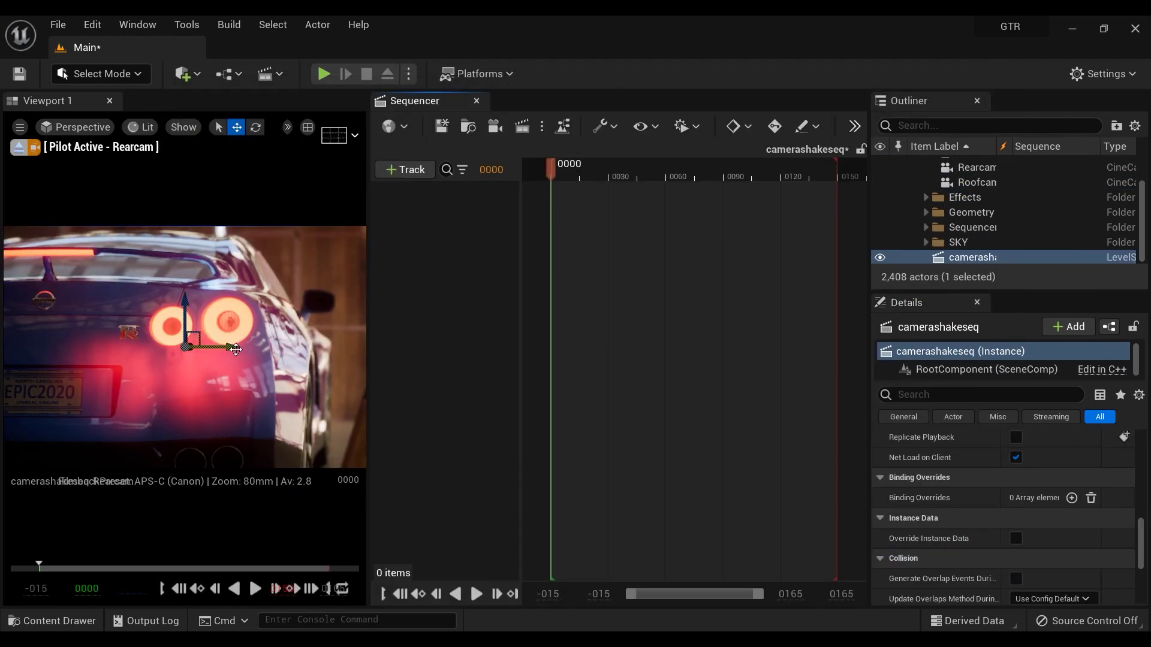
- Add the Rearcam actor to camerashakeseq by searching 'rear'
click(423, 170)
mouse_move(469, 193)
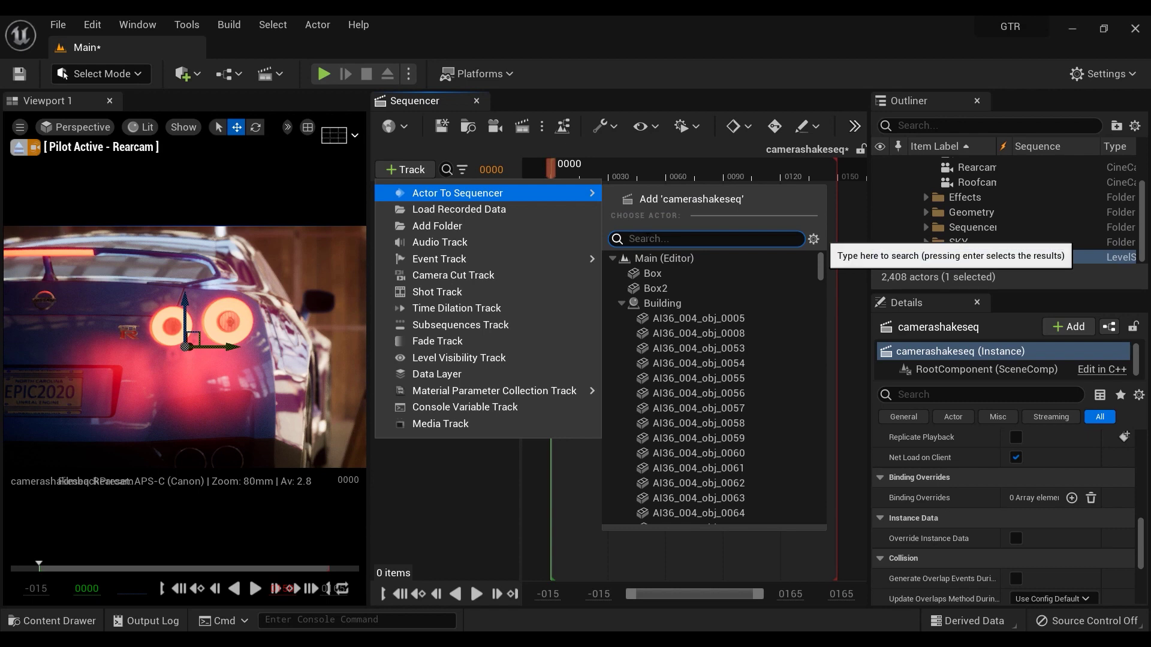
text(rear)
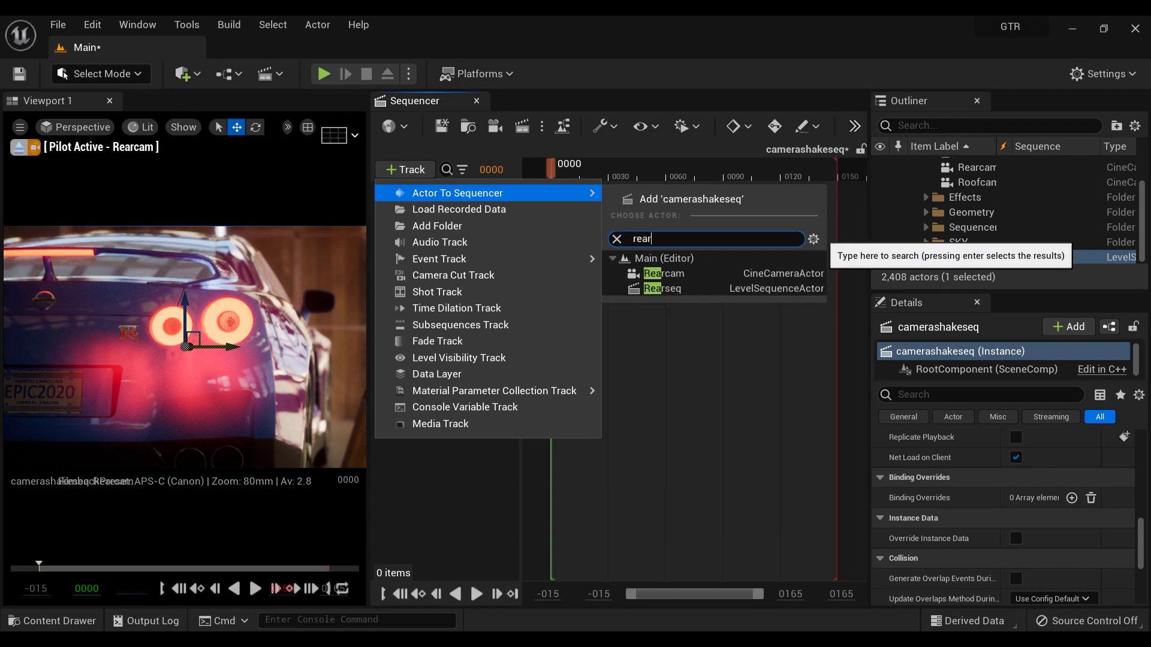
click(683, 279)
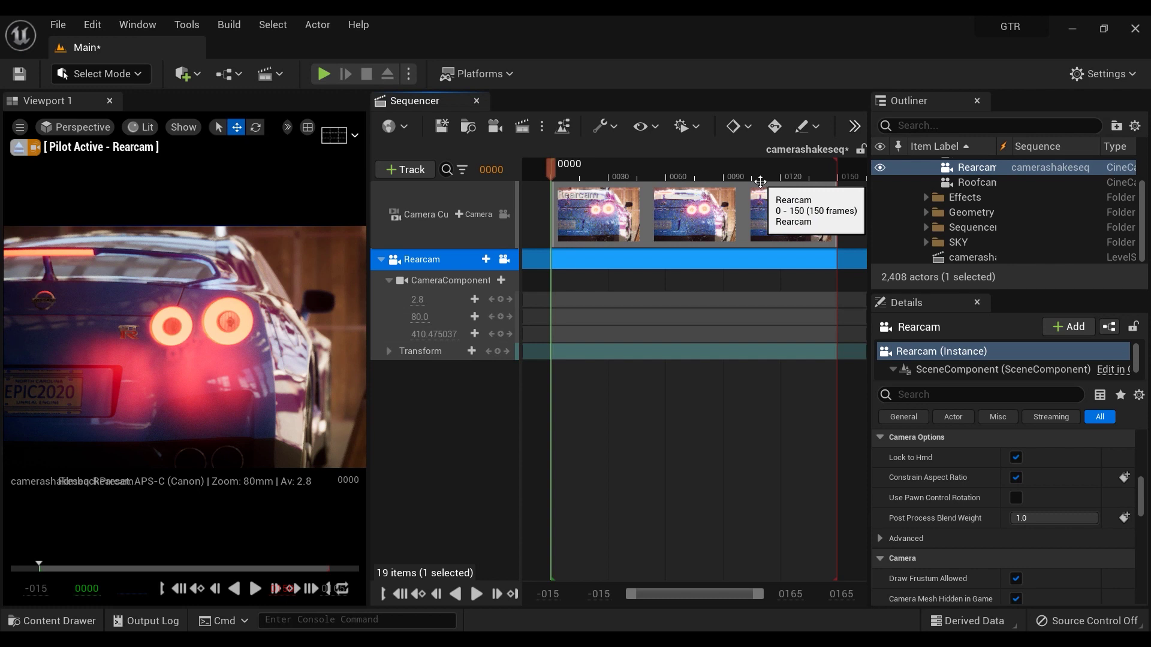
- Extend the playback end and the camera cut clip to about frame 190
scroll(724, 179, down, 3)
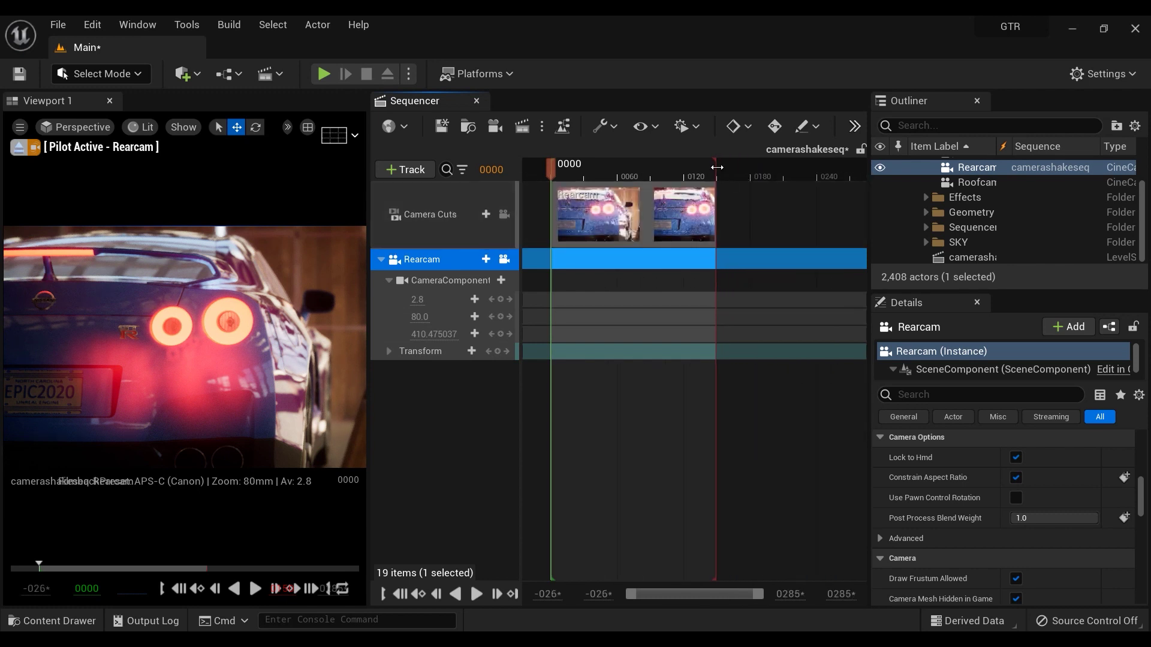
drag(716, 171, 786, 172)
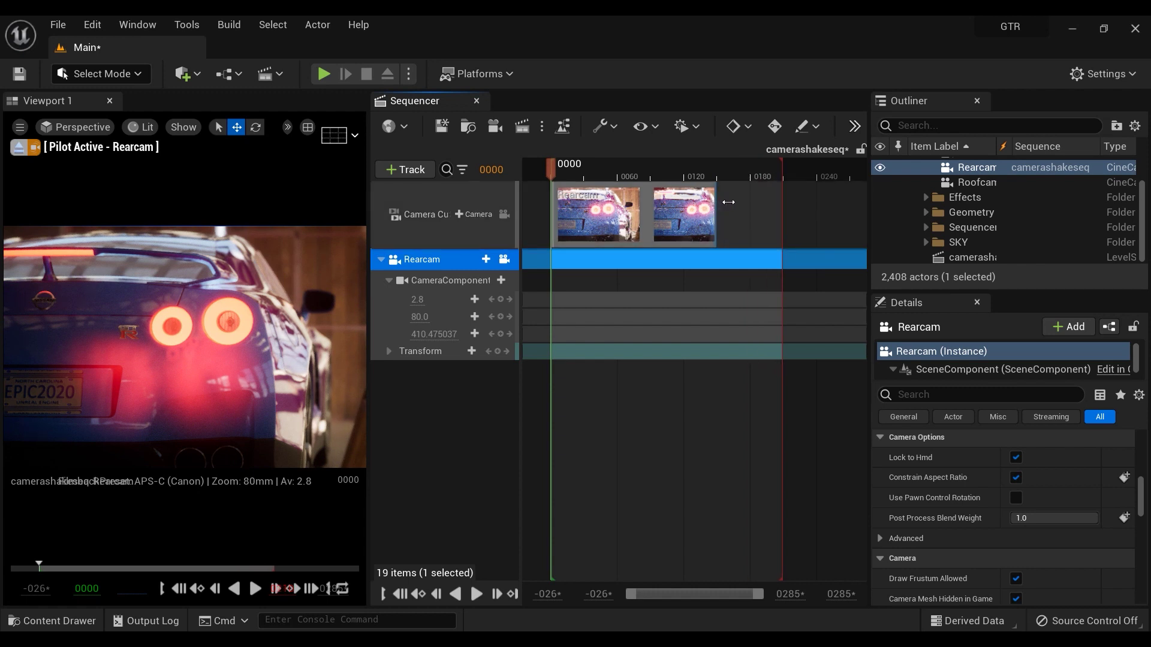
drag(728, 202, 783, 202)
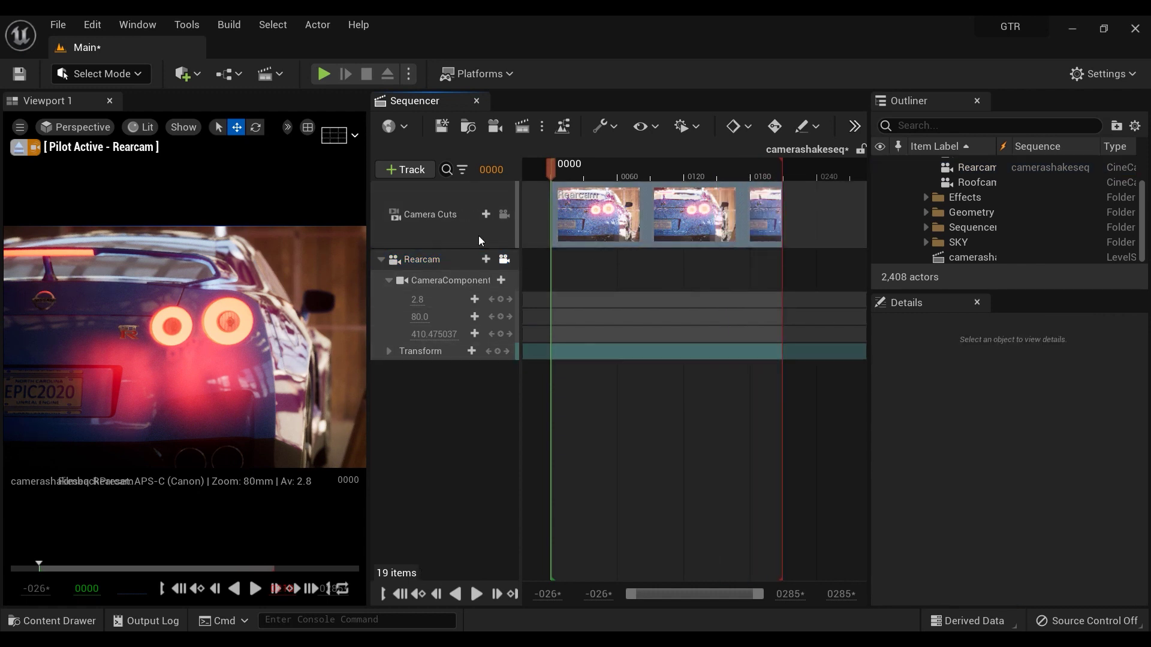
mouse_move(516, 206)
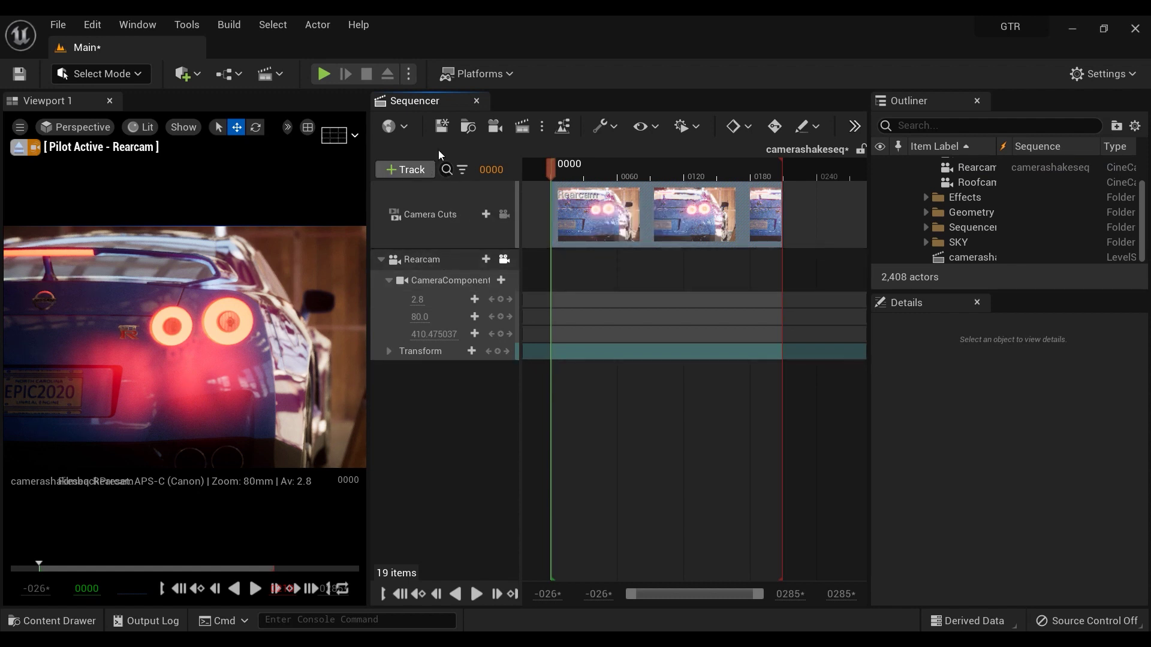
- Open the content drawer and go from the top Content folder into SEQ
click(88, 616)
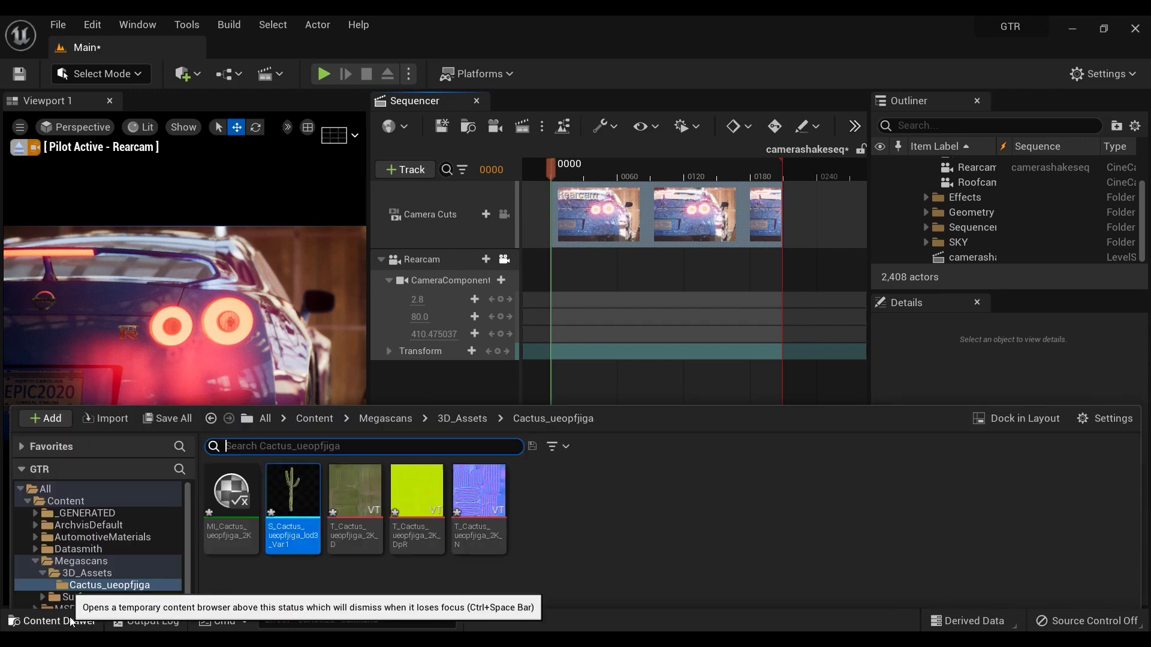
click(313, 371)
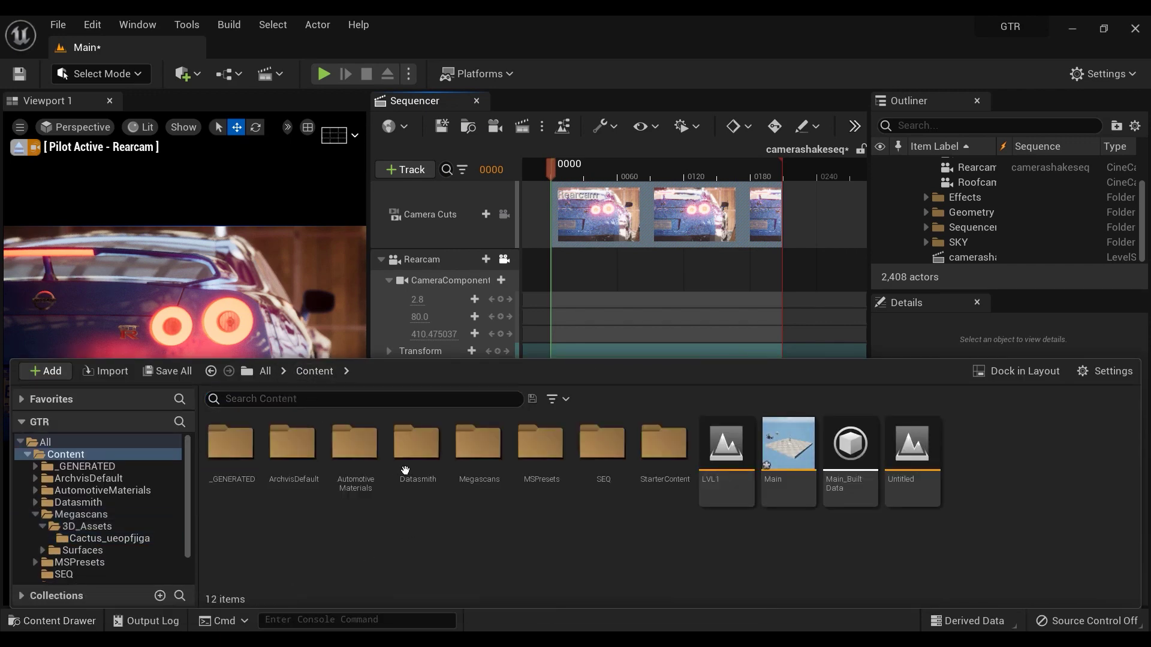
double_click(602, 446)
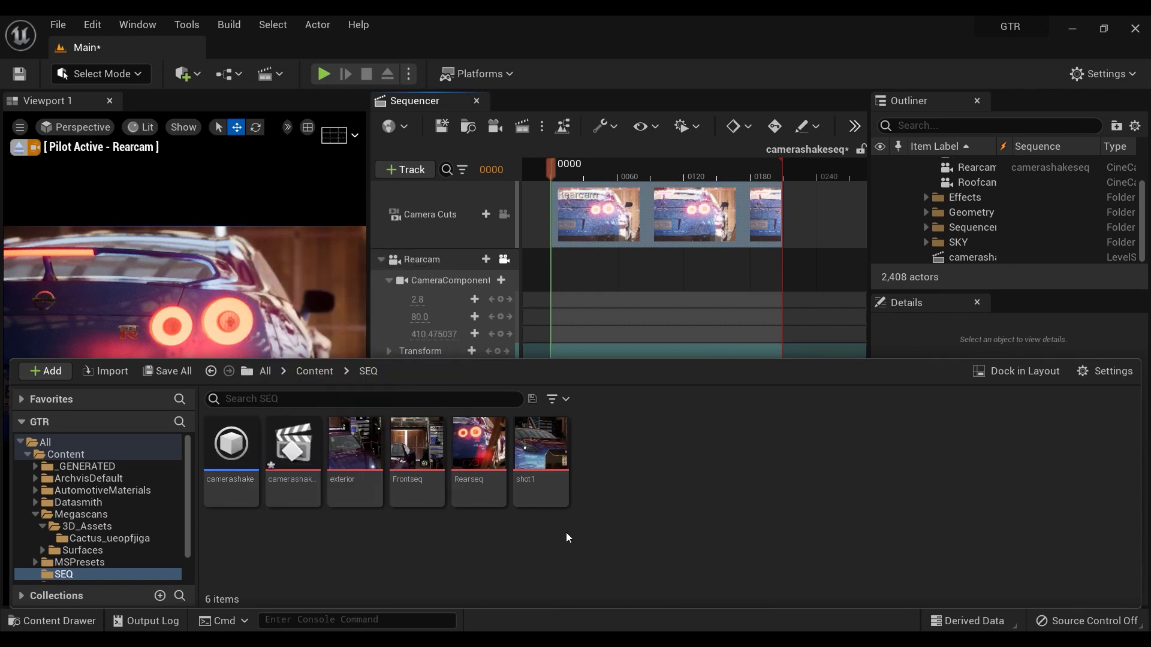
- Create a Blueprint class in SEQ with CameraShakeBase as its parent, found by searching camera shake
right_click(614, 473)
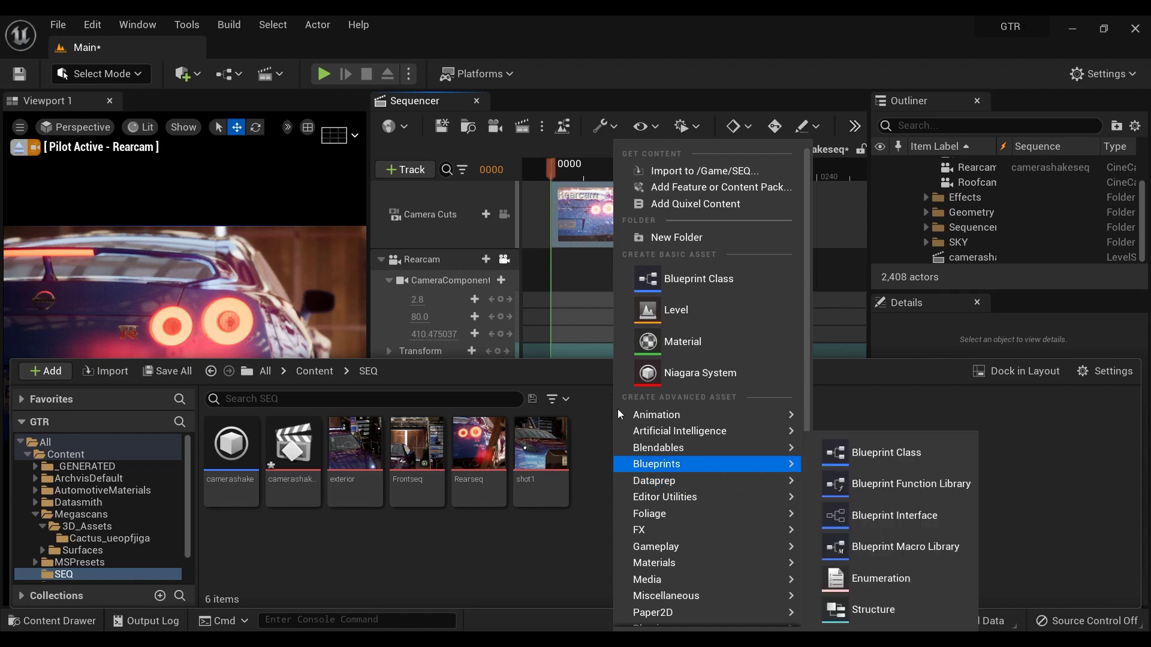
click(700, 280)
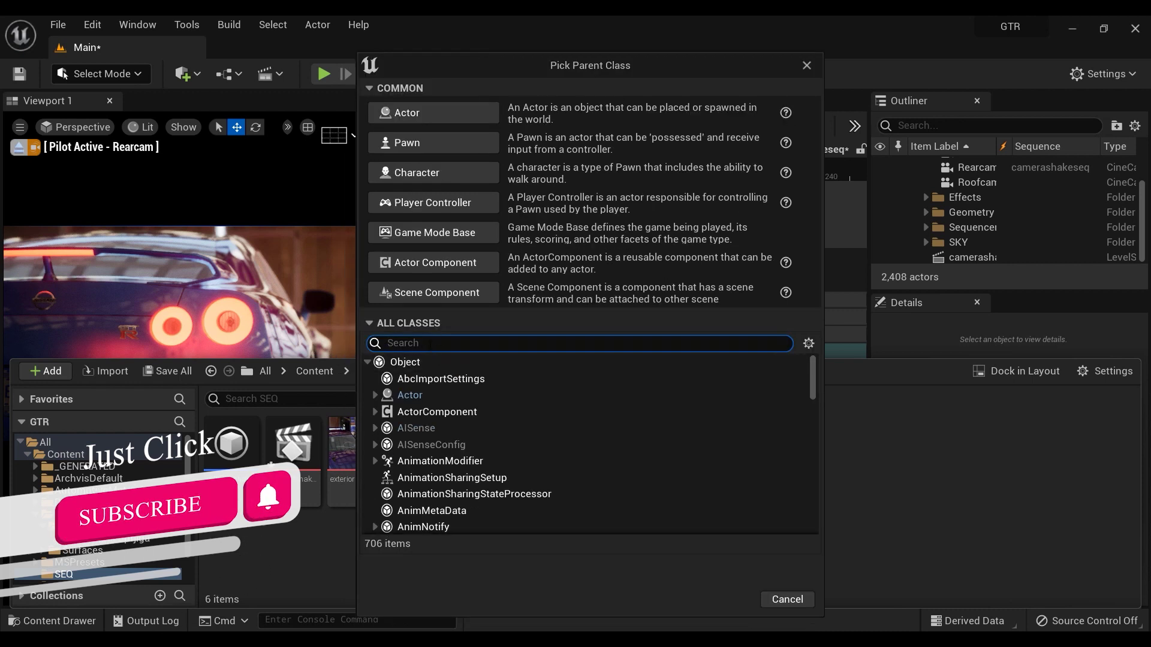
text(came)
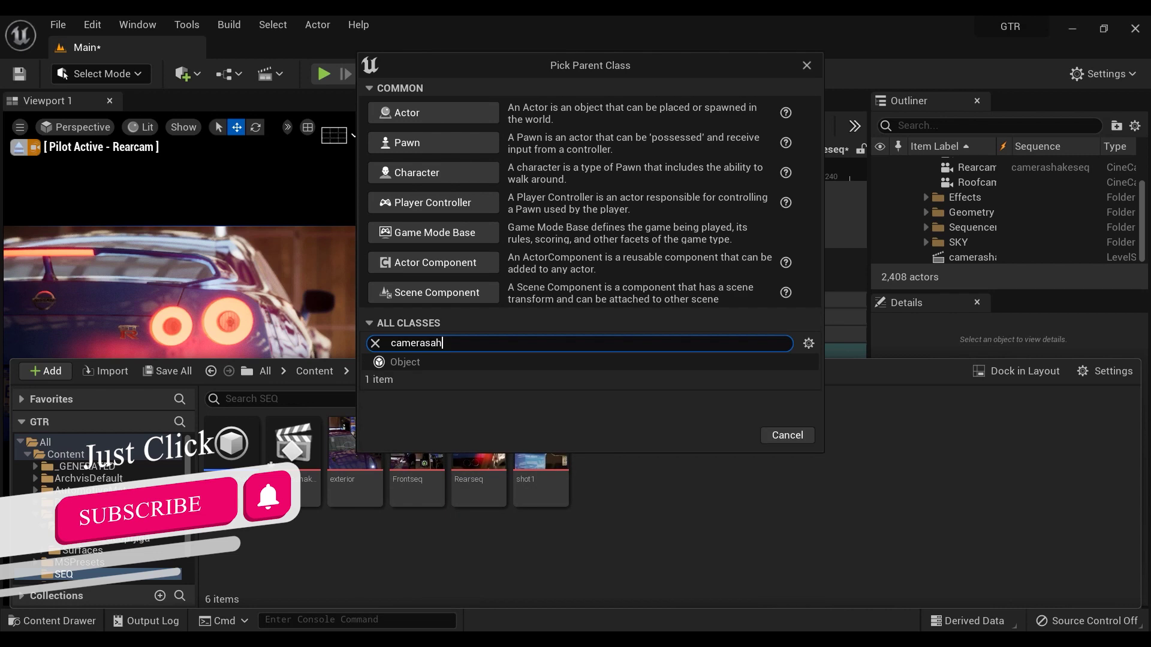
text(rasshake)
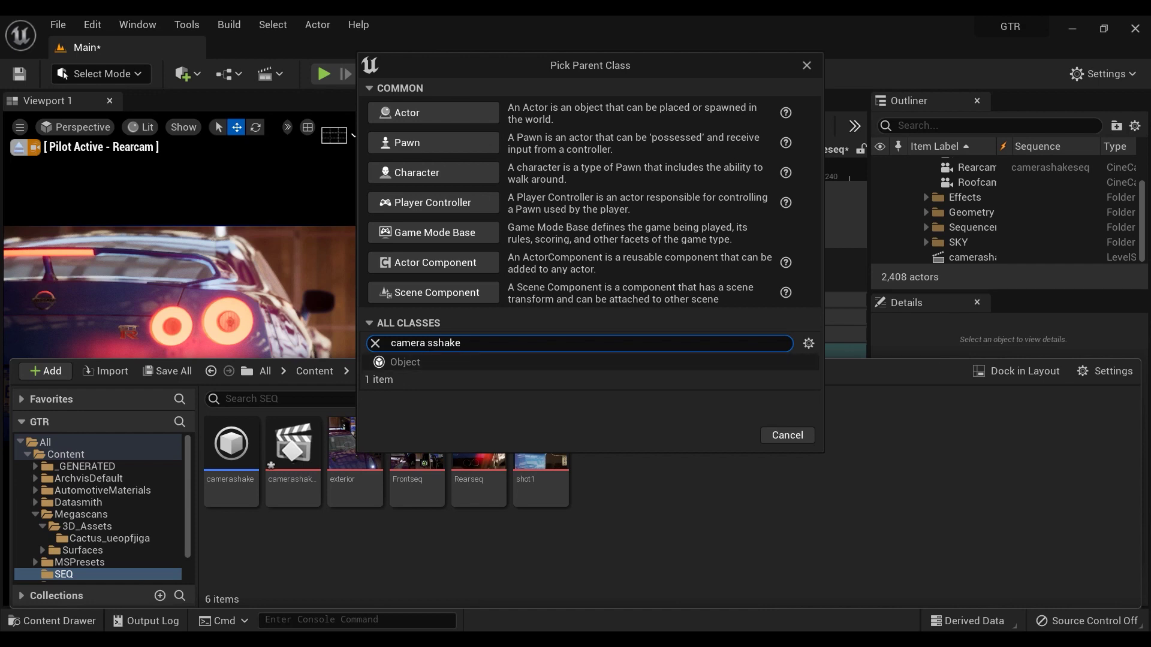
key(Delete)
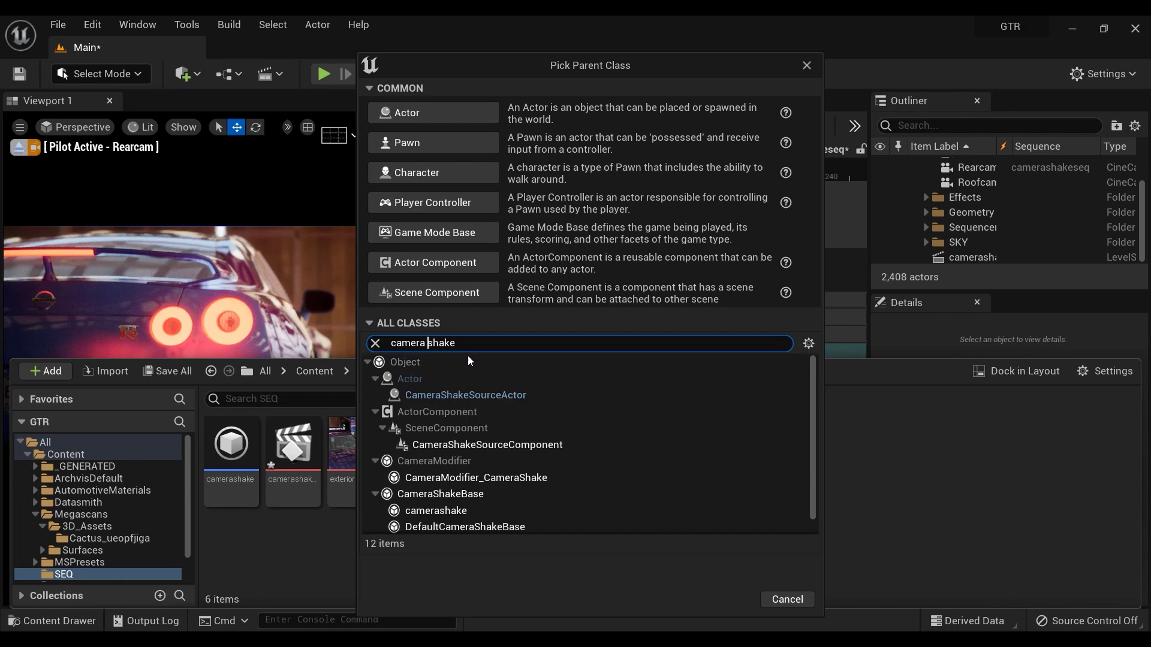
scroll(454, 443, down, 1)
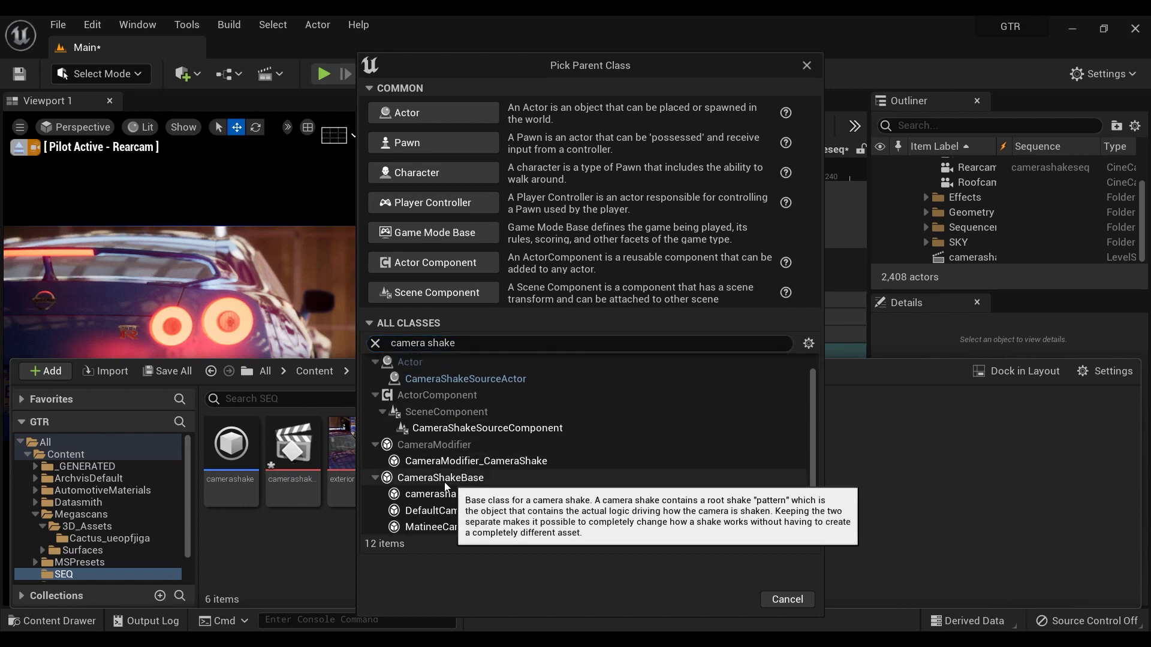
click(439, 480)
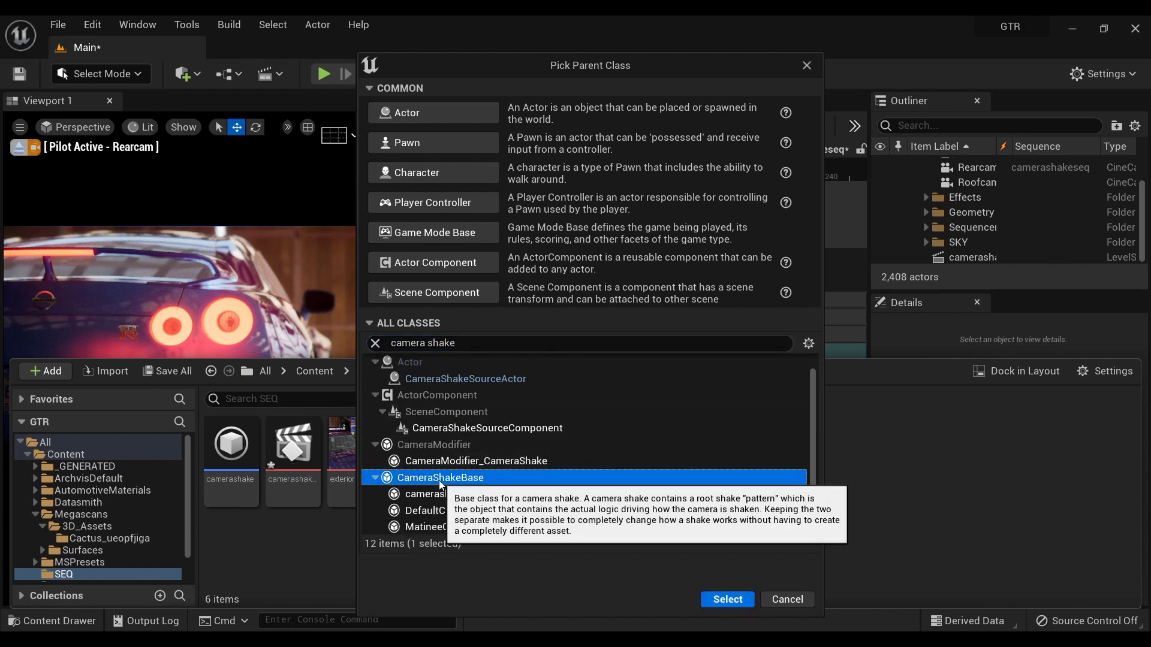
click(727, 599)
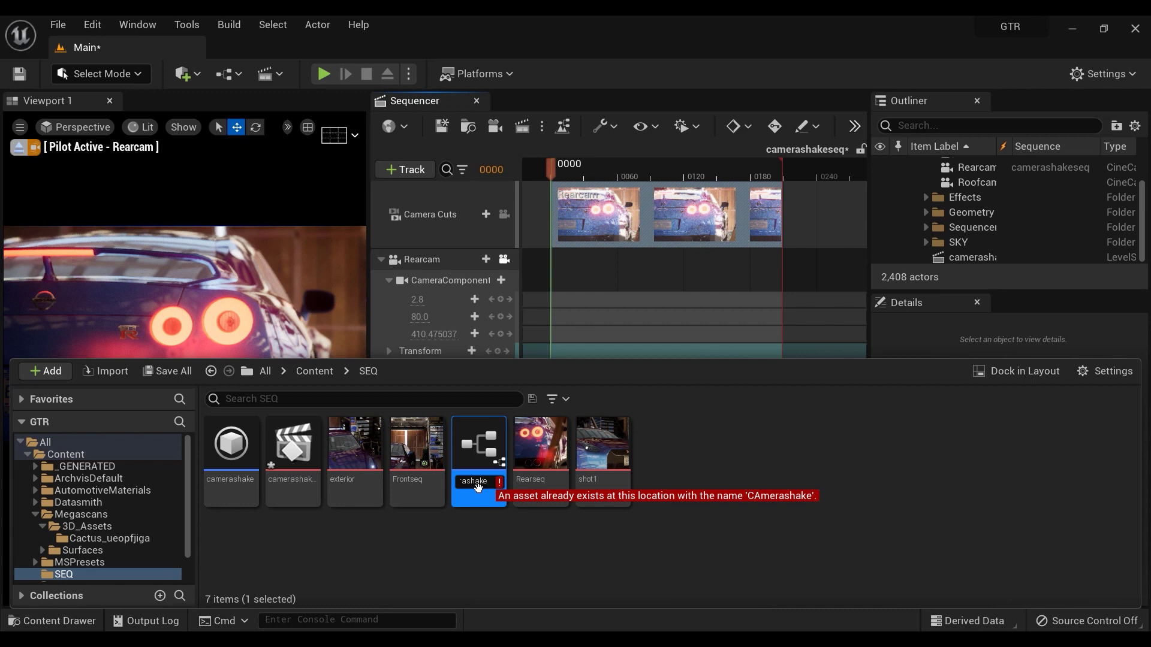
- Name the Blueprint CAmerashake2 and open its defaults editor, reopening it from the Content Drawer
key(Return)
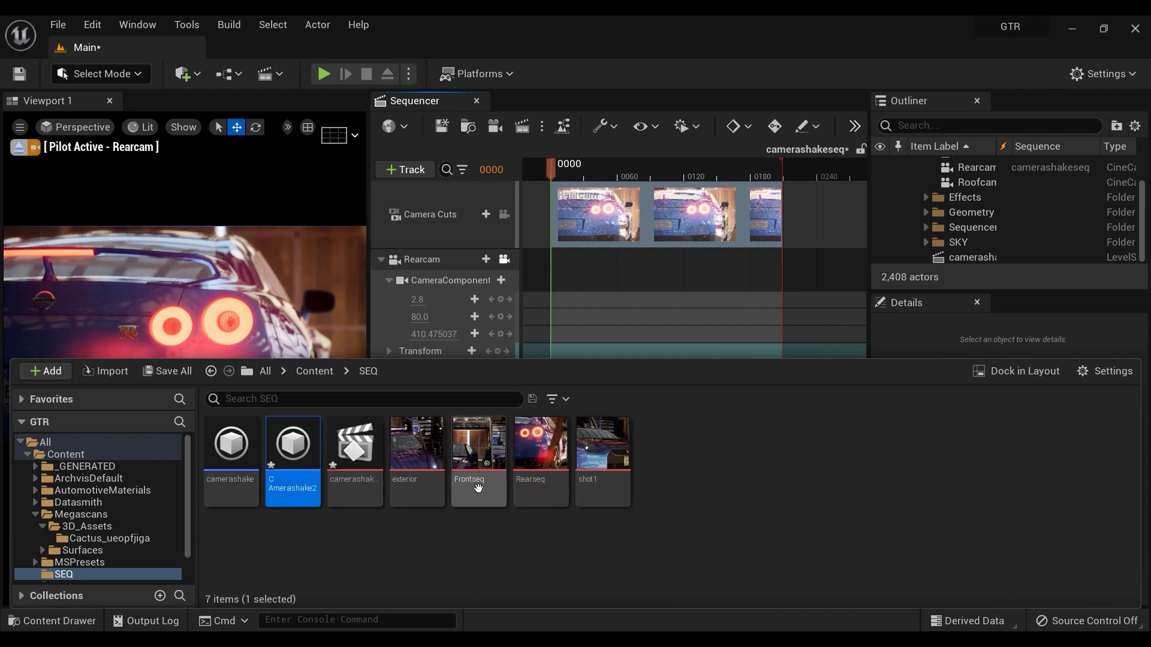
mouse_move(308, 459)
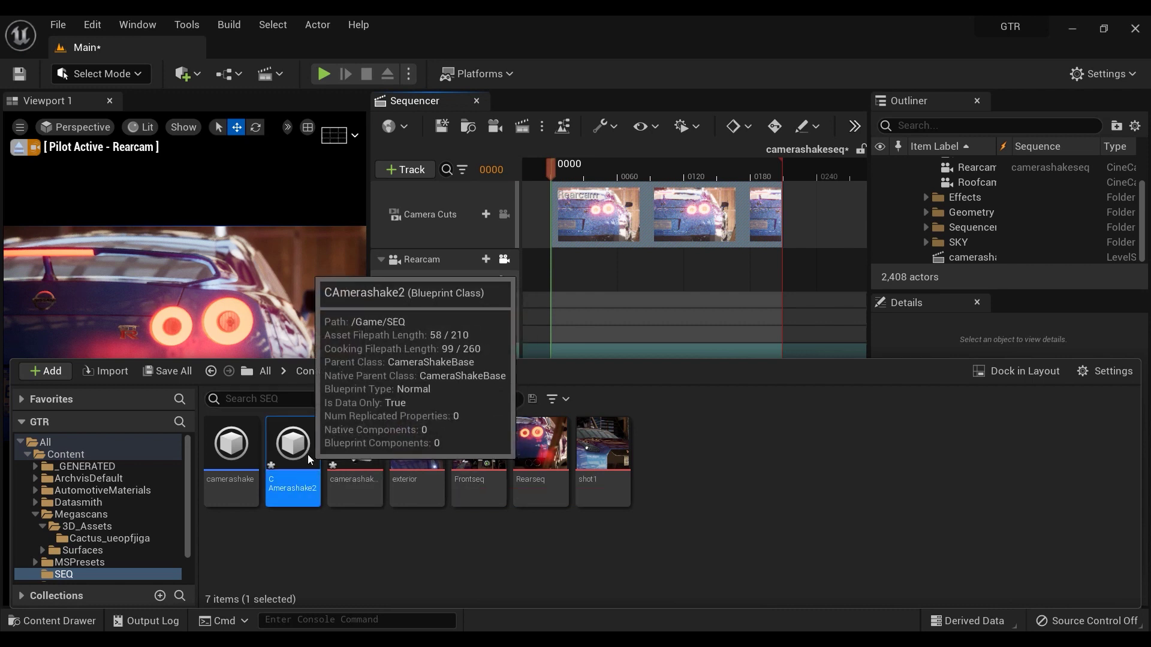
double_click(300, 454)
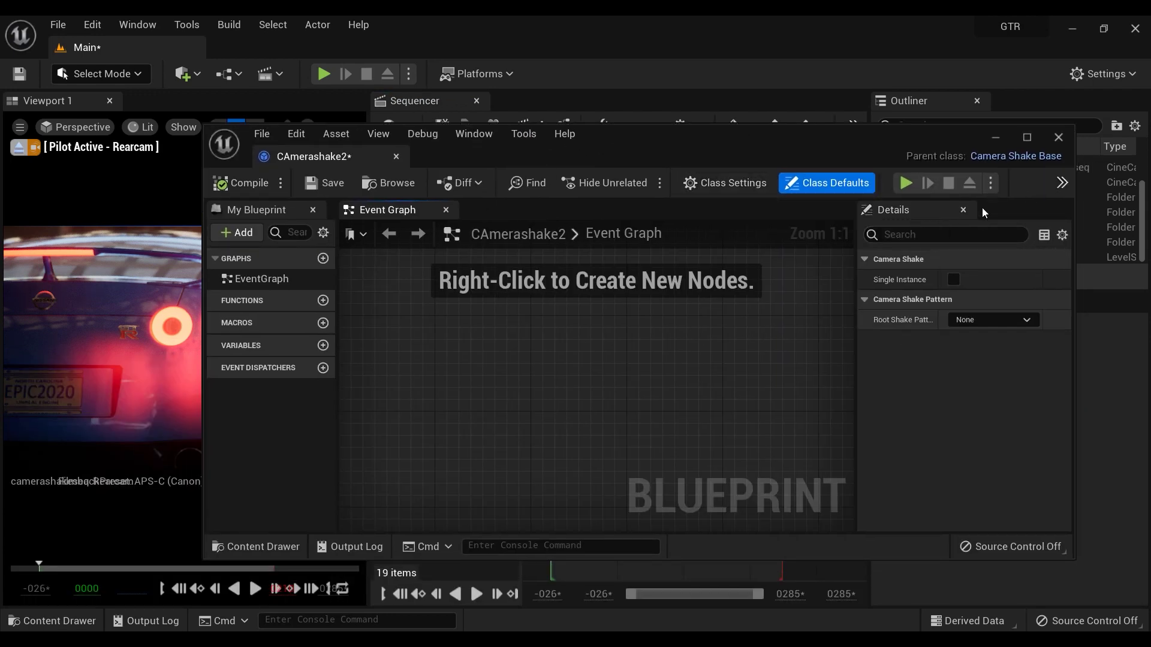
click(1058, 137)
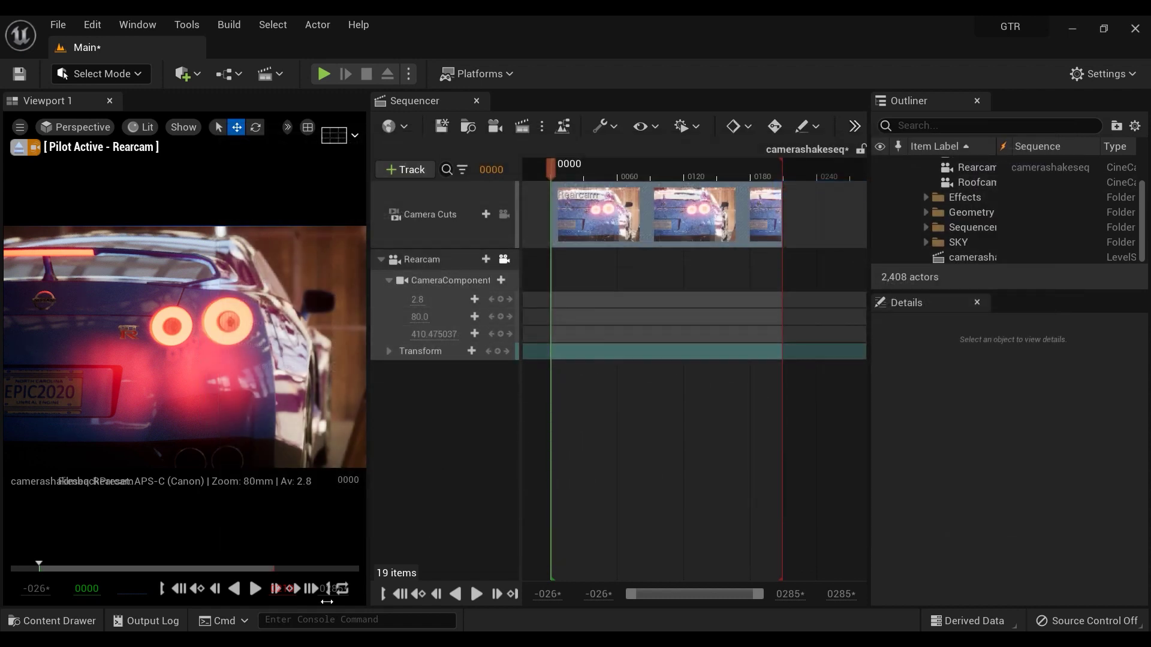
click(80, 622)
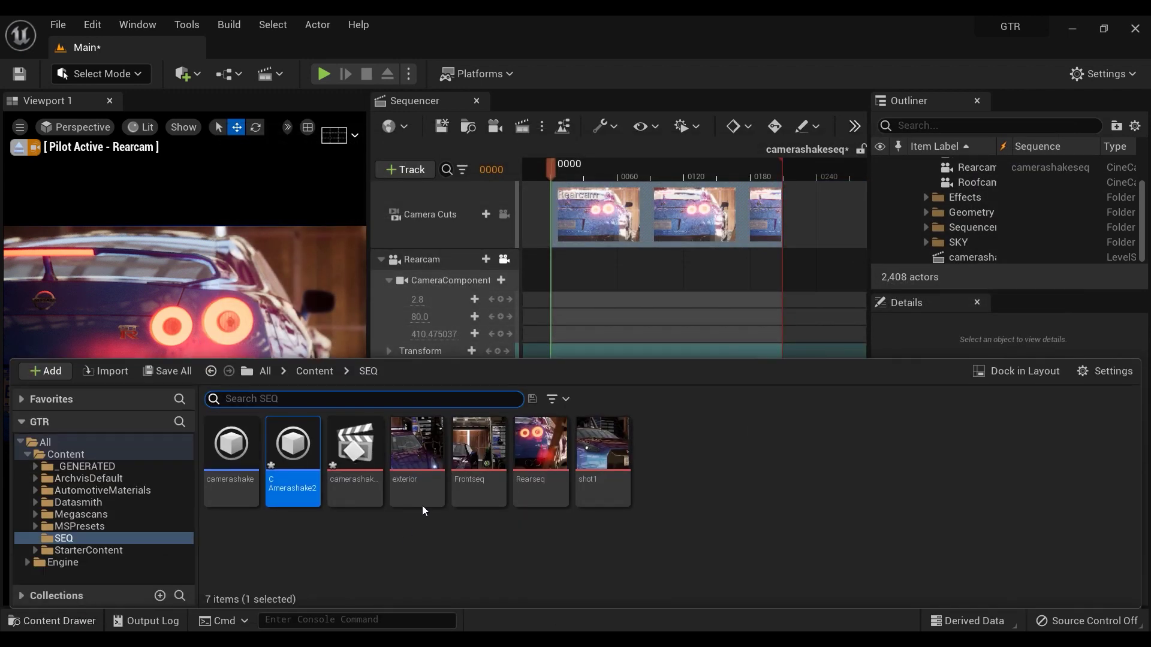
double_click(297, 456)
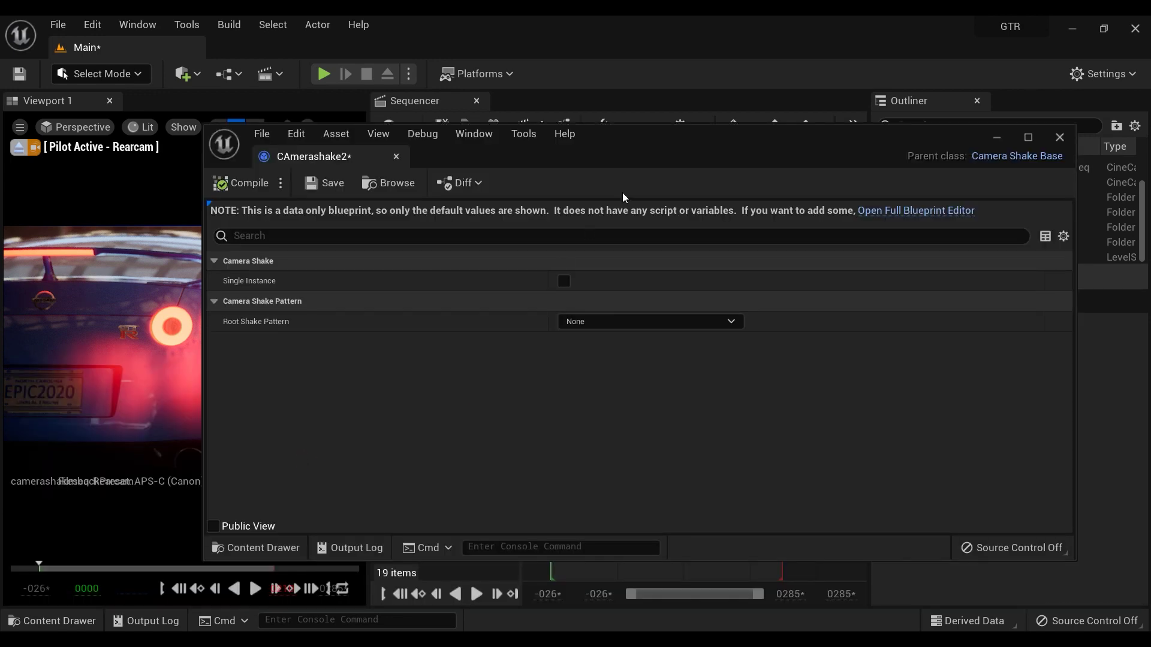
drag(647, 155, 642, 146)
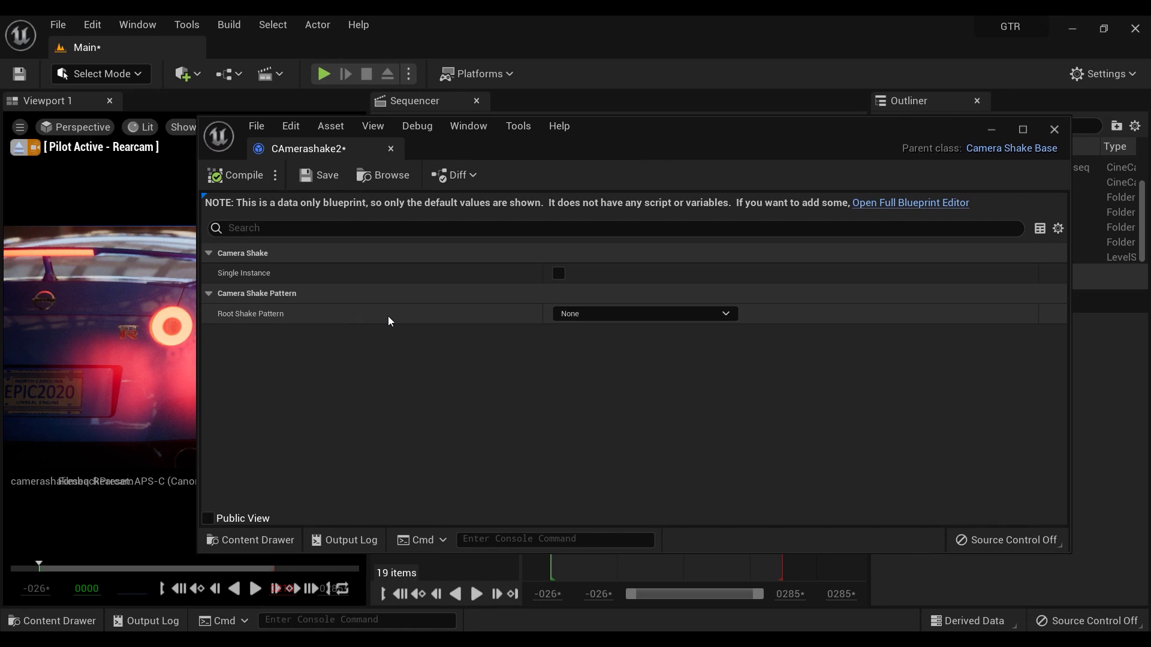
- Give CAmerashake2 a Perlin Noise root shake pattern with Duration 0.0 and 0.2 blend in/out
click(585, 318)
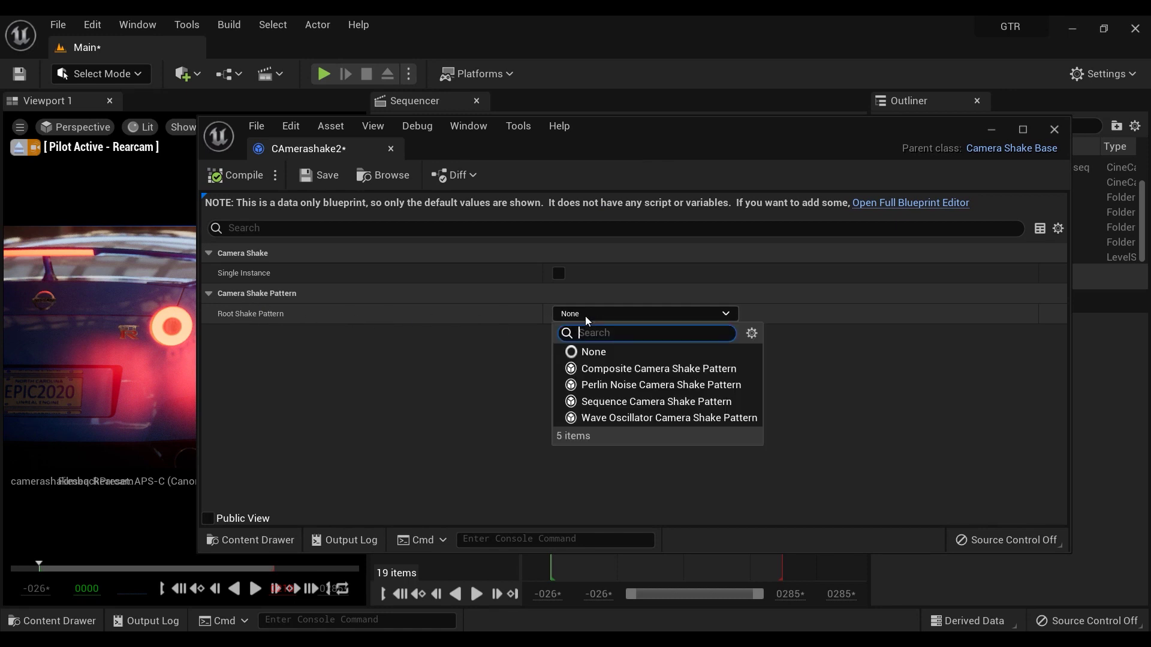
click(642, 385)
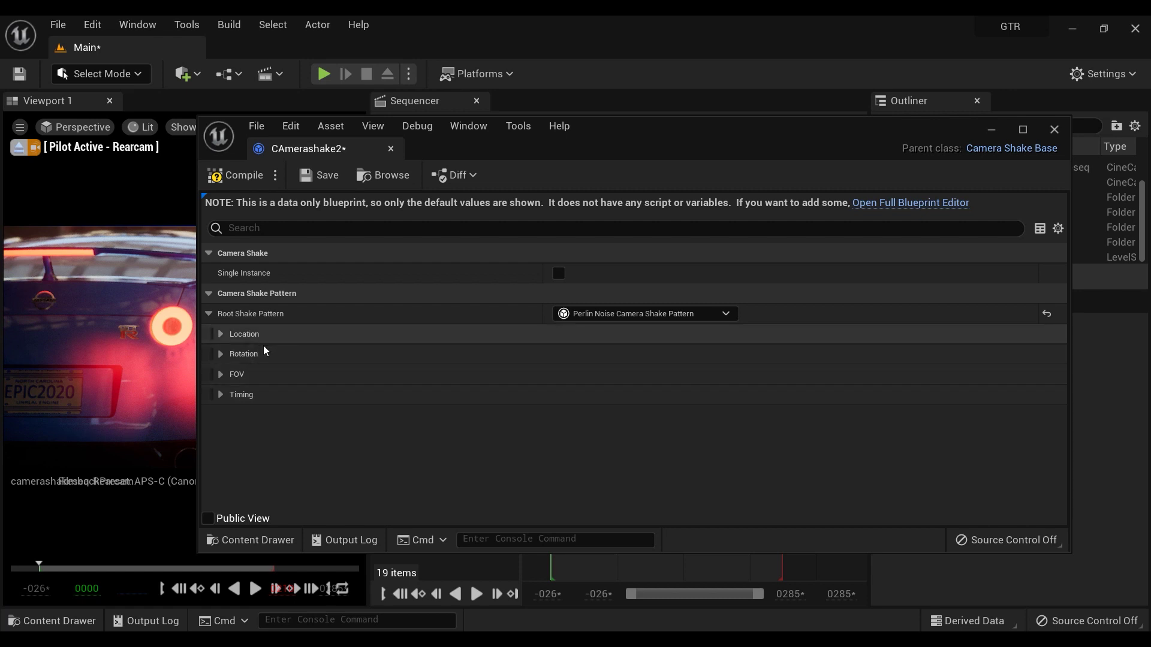
click(221, 394)
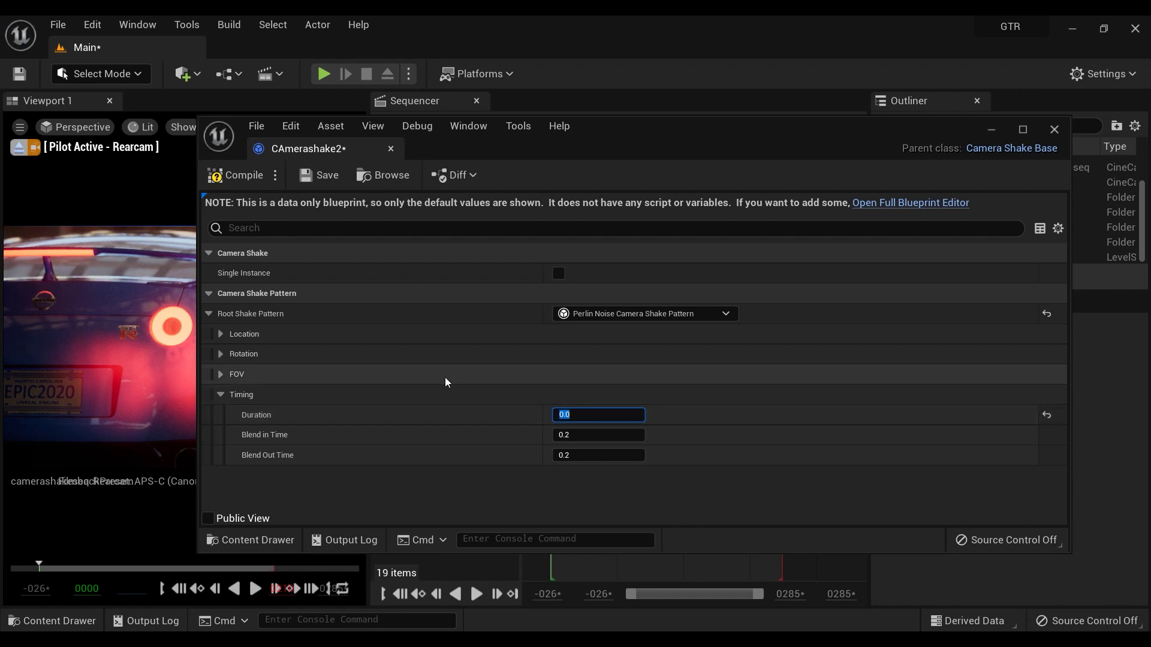
click(290, 474)
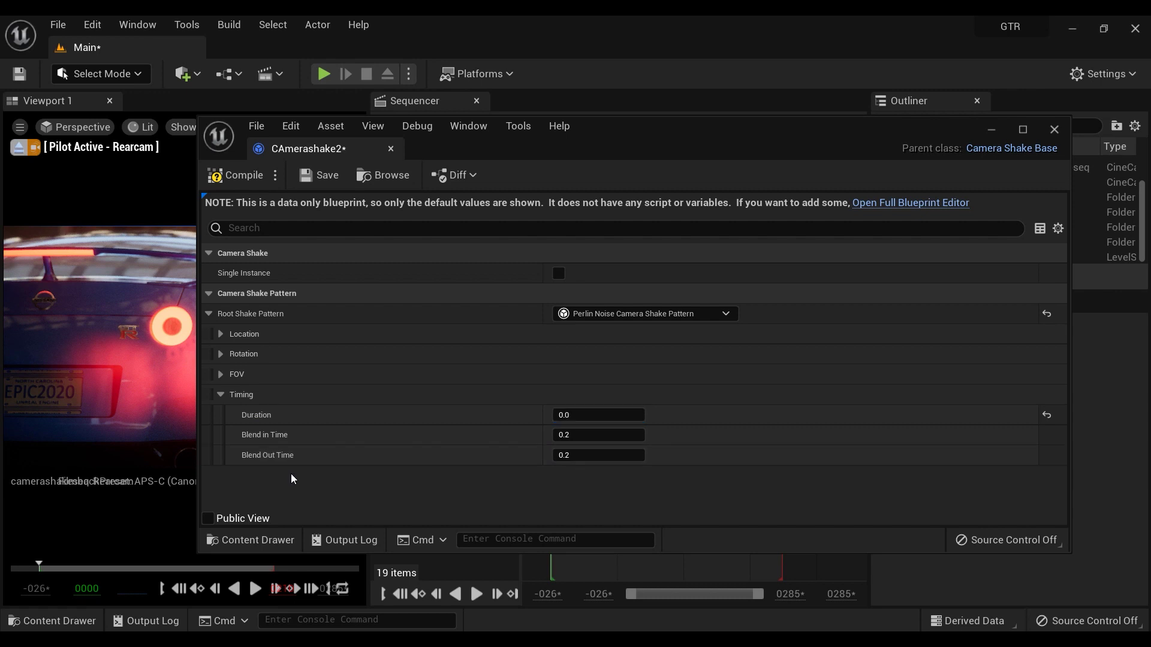
click(223, 394)
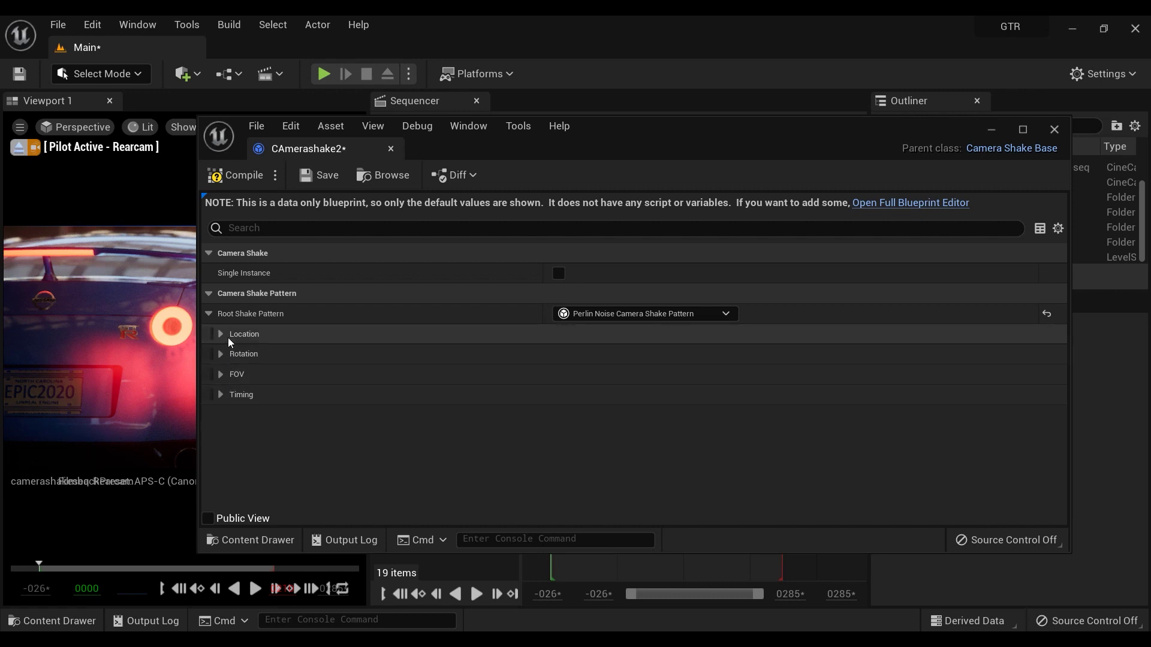
drag(619, 143, 671, 138)
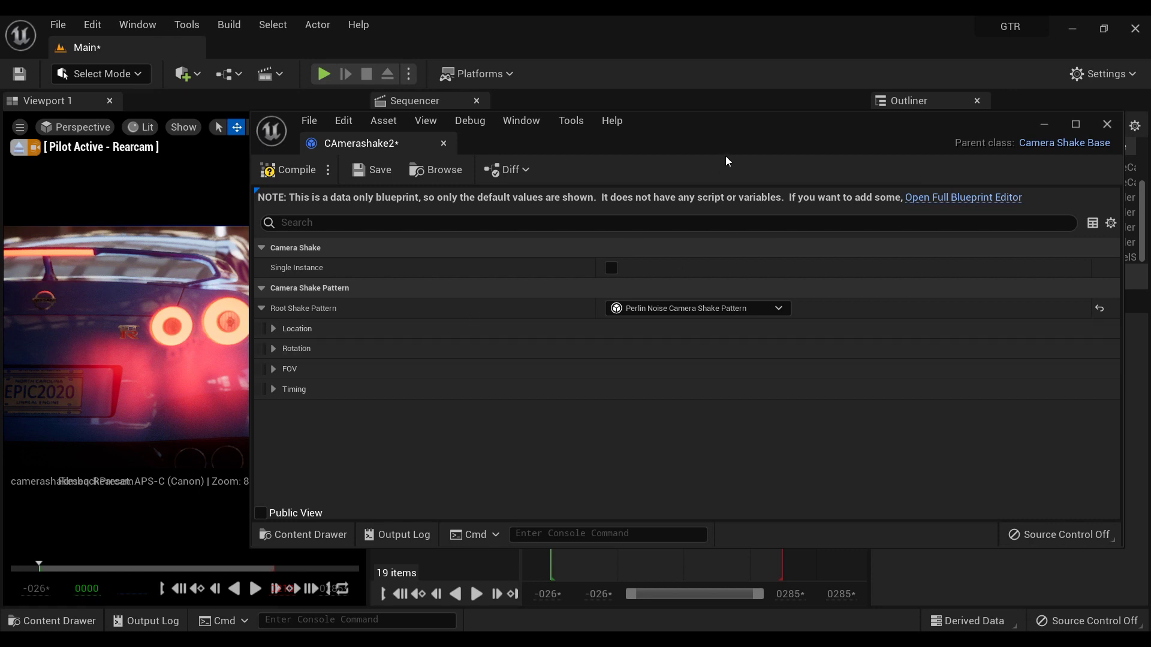
drag(732, 127, 742, 132)
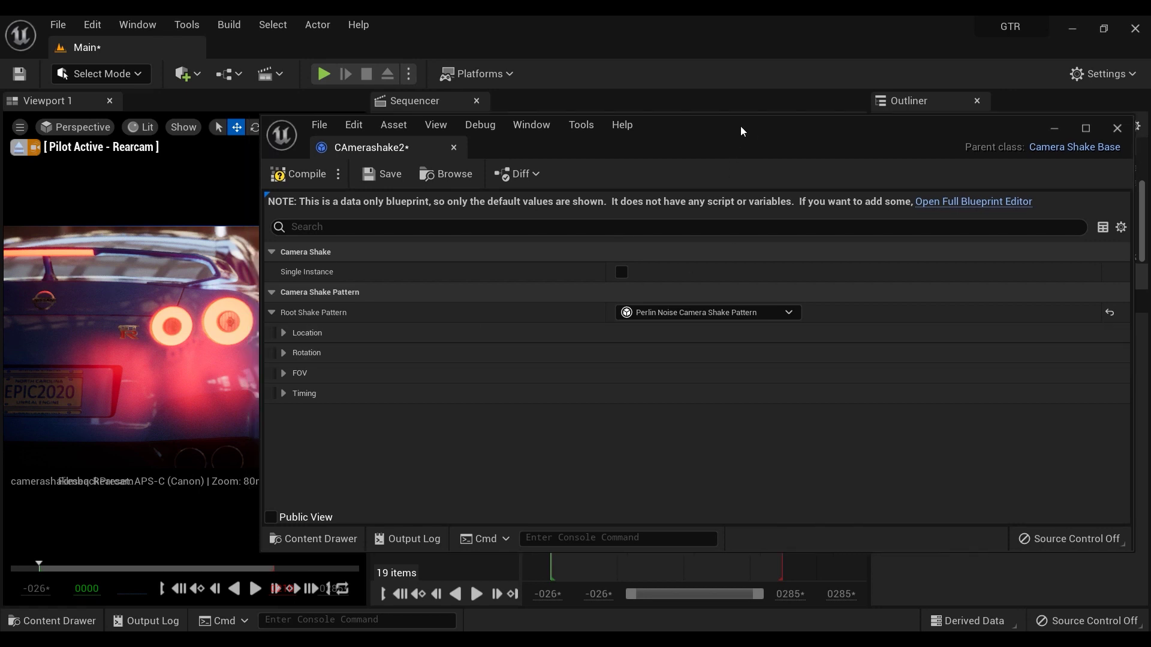
click(1117, 129)
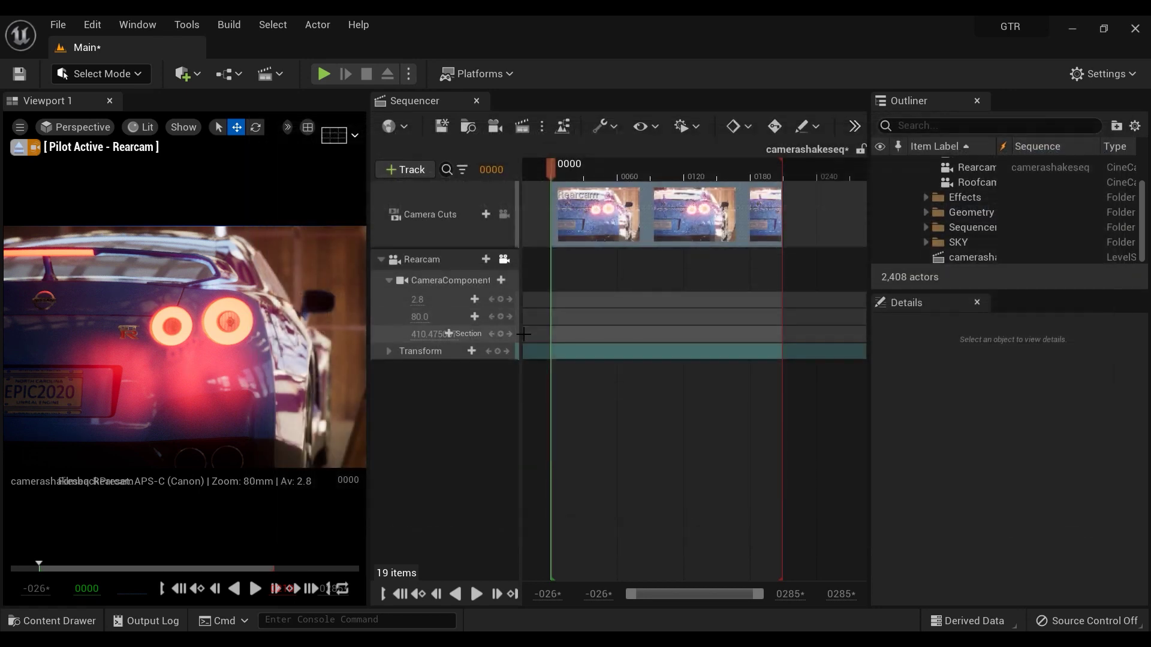
- Key Rearcam's Location at frame 0000, then at 0208 at -174.57, 103.86, 93.00
click(389, 353)
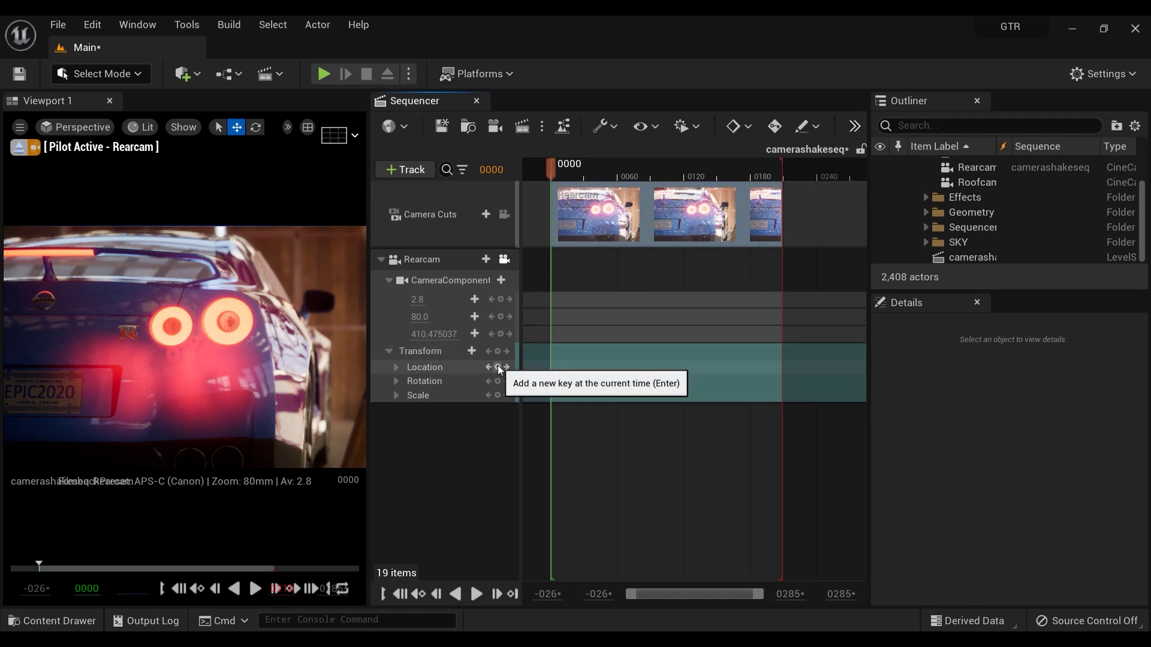
click(395, 367)
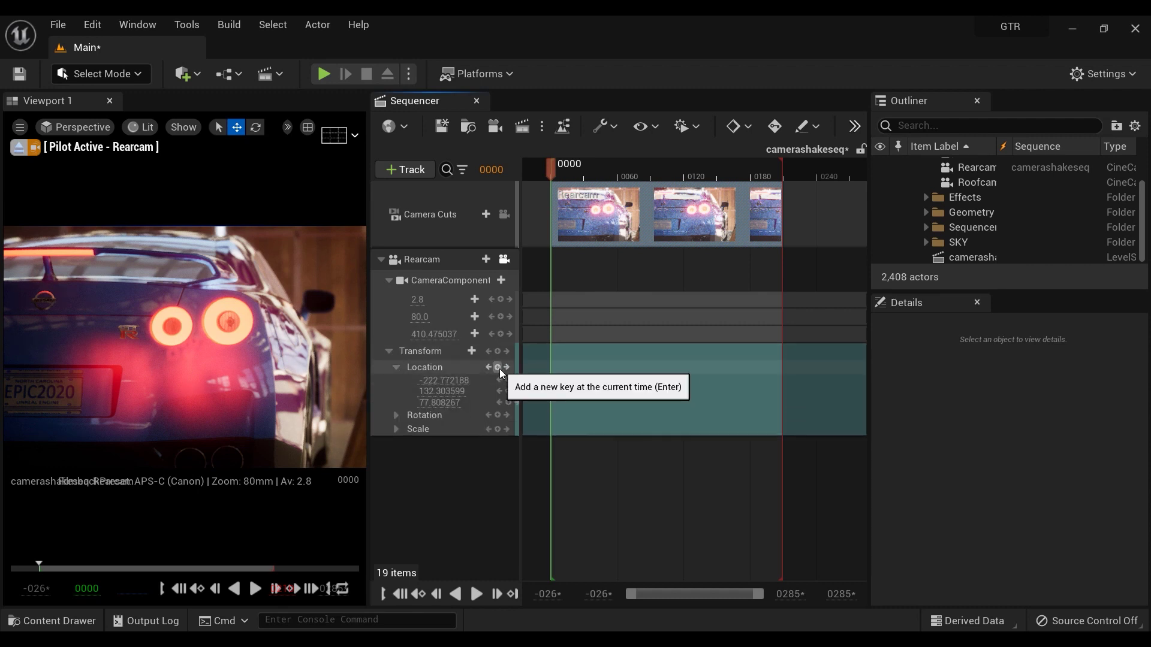
click(498, 368)
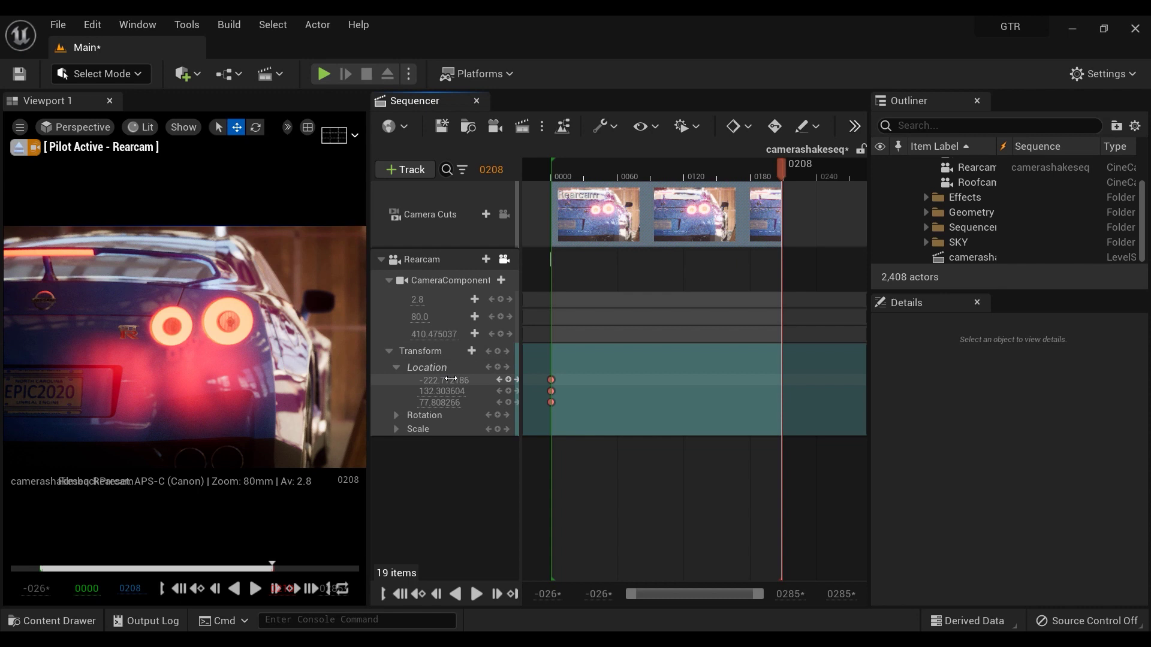
mouse_move(444, 380)
mouse_down()
mouse_move(471, 380)
mouse_move(417, 391)
mouse_move(450, 402)
mouse_up()
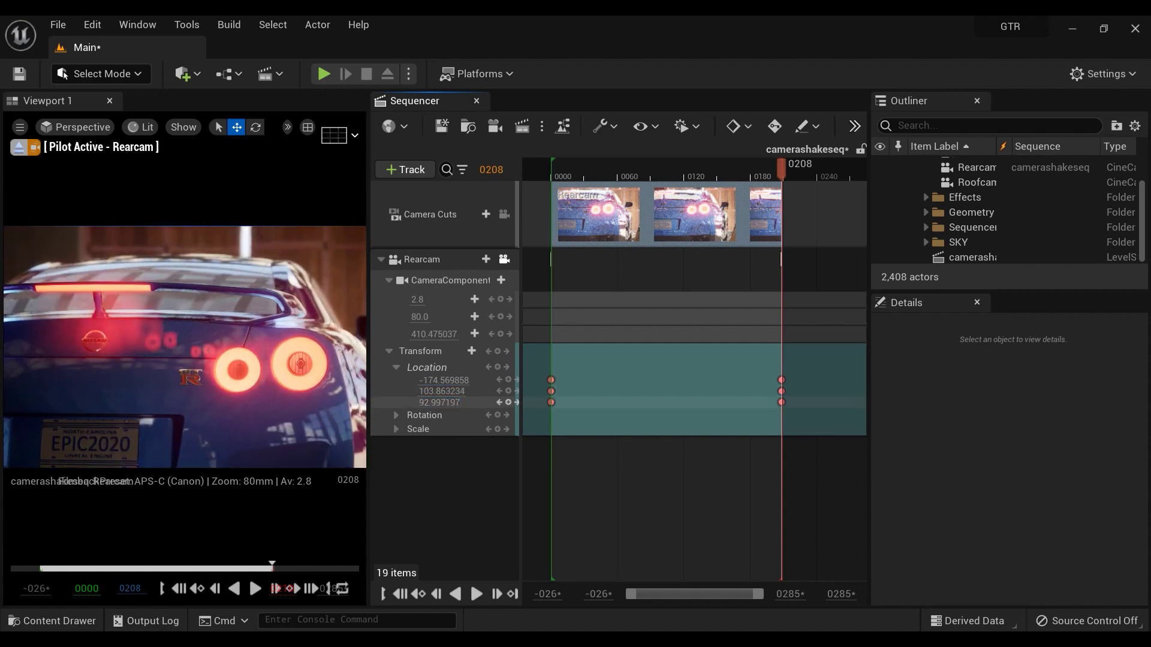
- Widen the viewport, end the playback range at frame 0161, and loop playback
key(space)
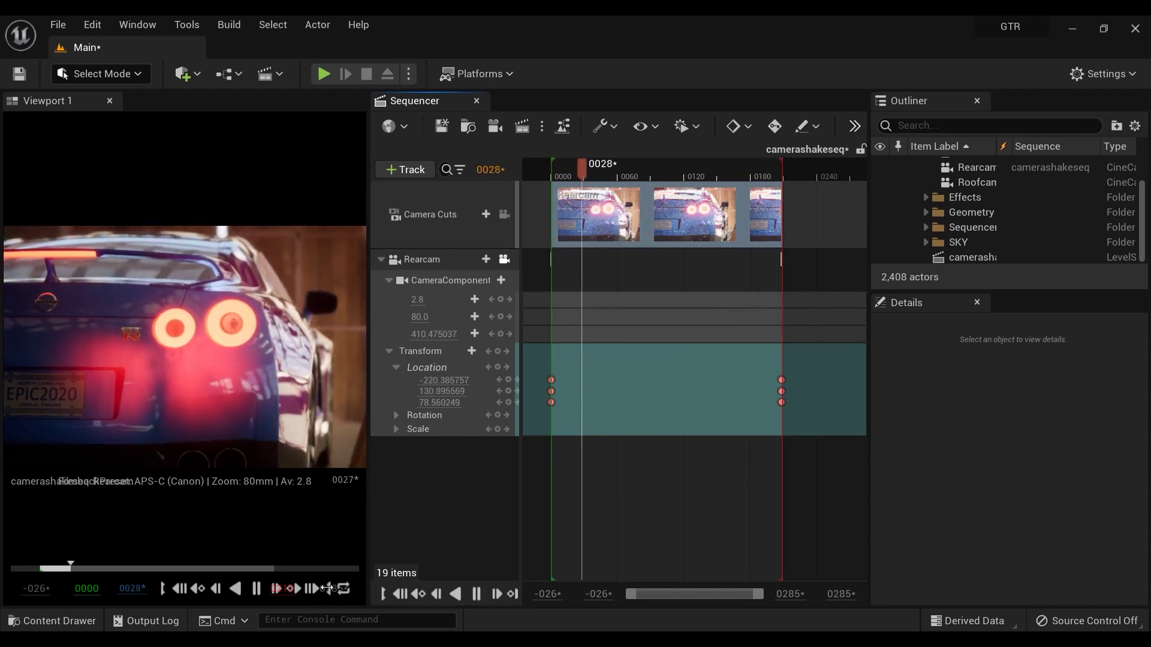
drag(368, 588, 395, 428)
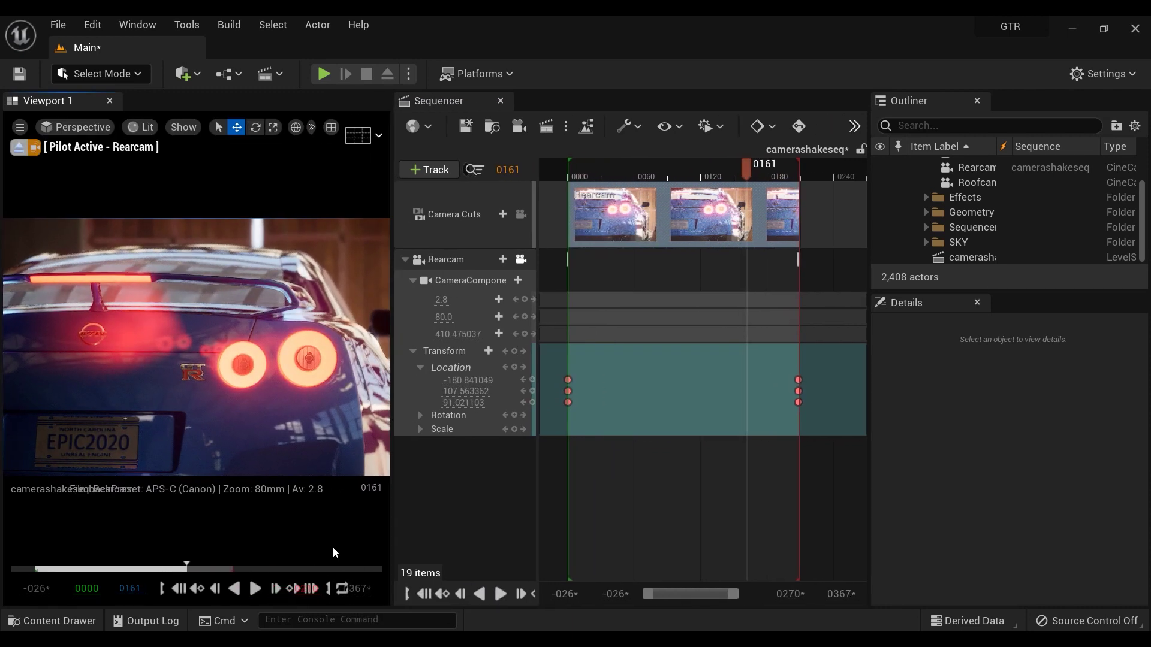
click(328, 589)
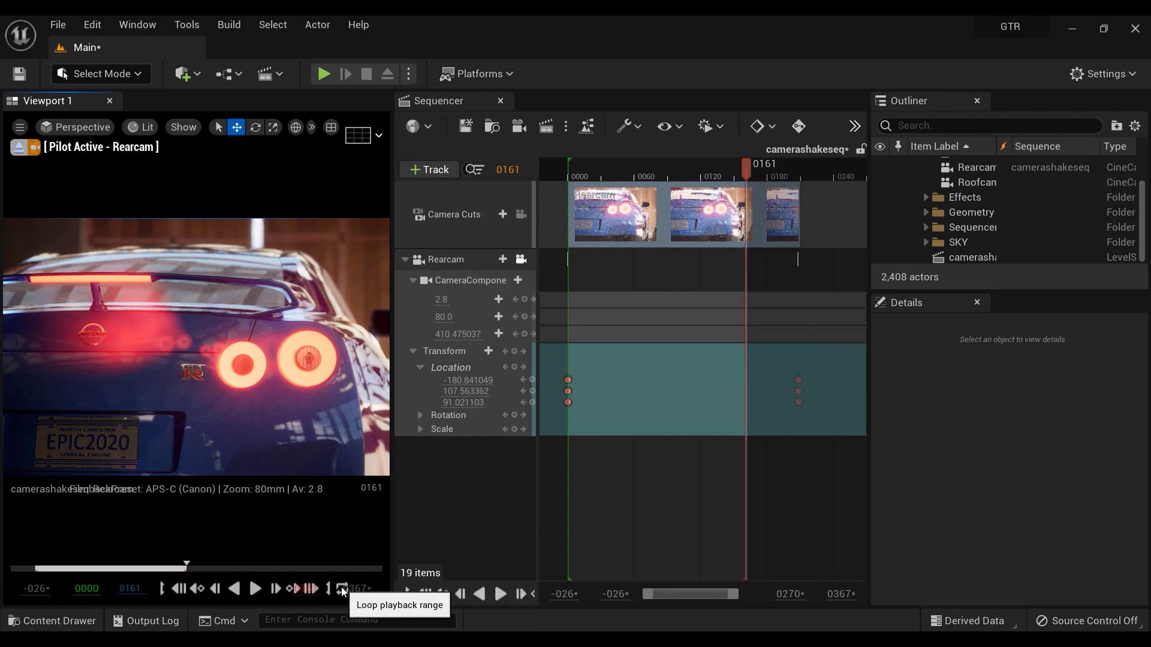
click(255, 594)
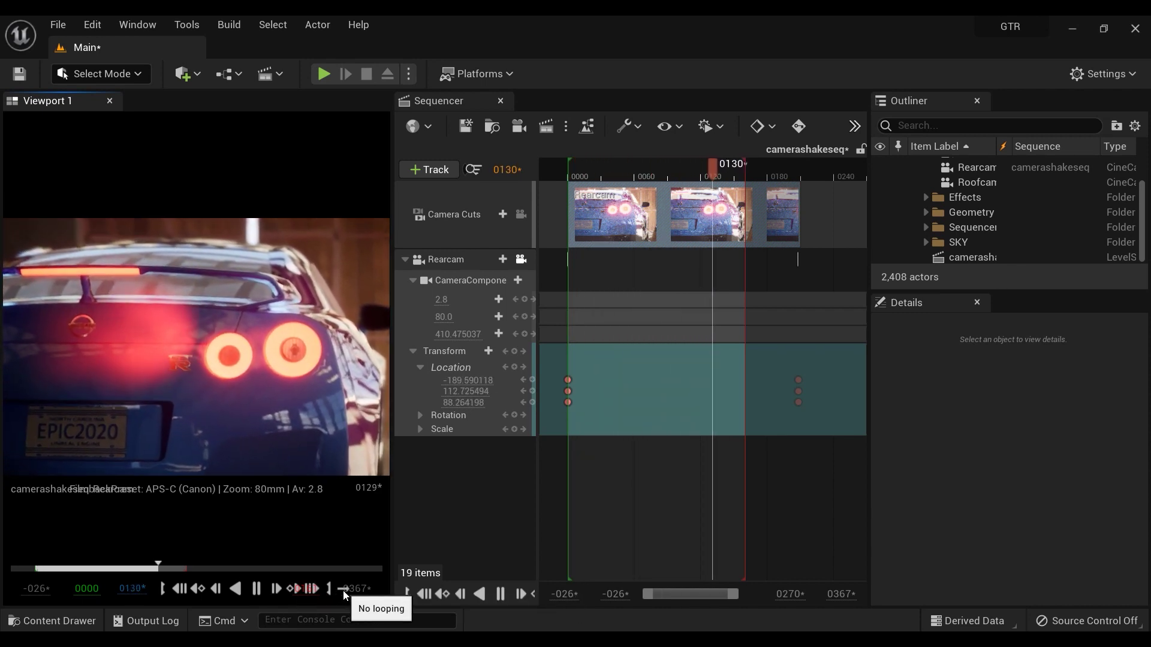
click(343, 591)
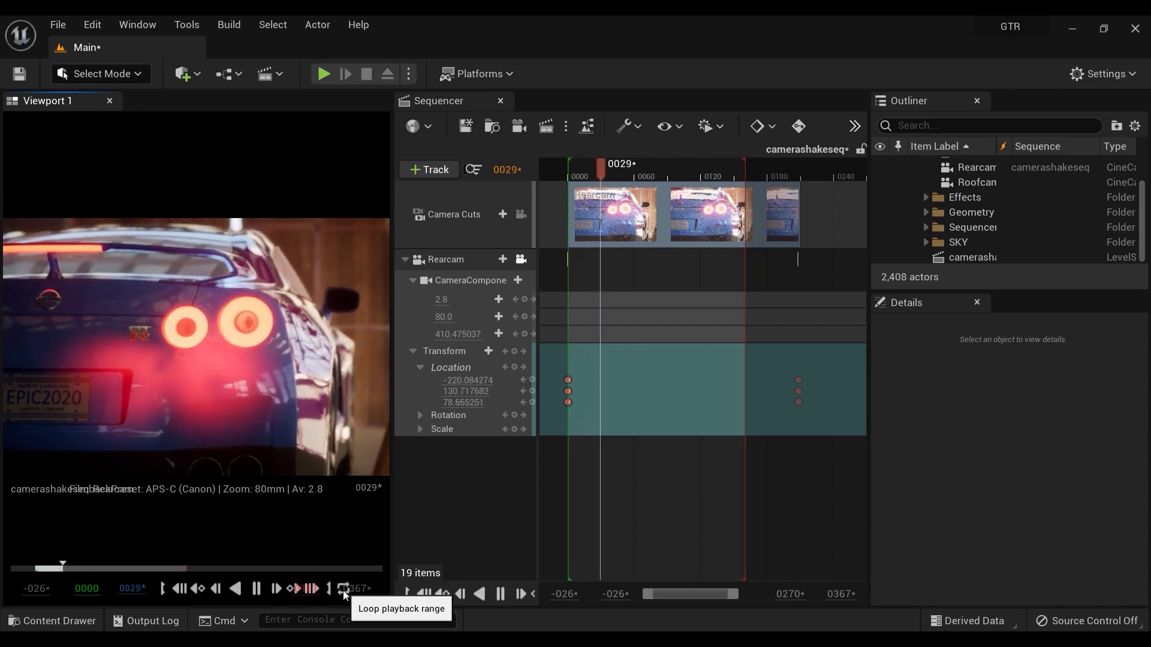
- Add a CAmerashake2 Camera Shake track to Rearcam spanning frames 0–161, then reopen the CAmerashake2 blueprint
click(505, 282)
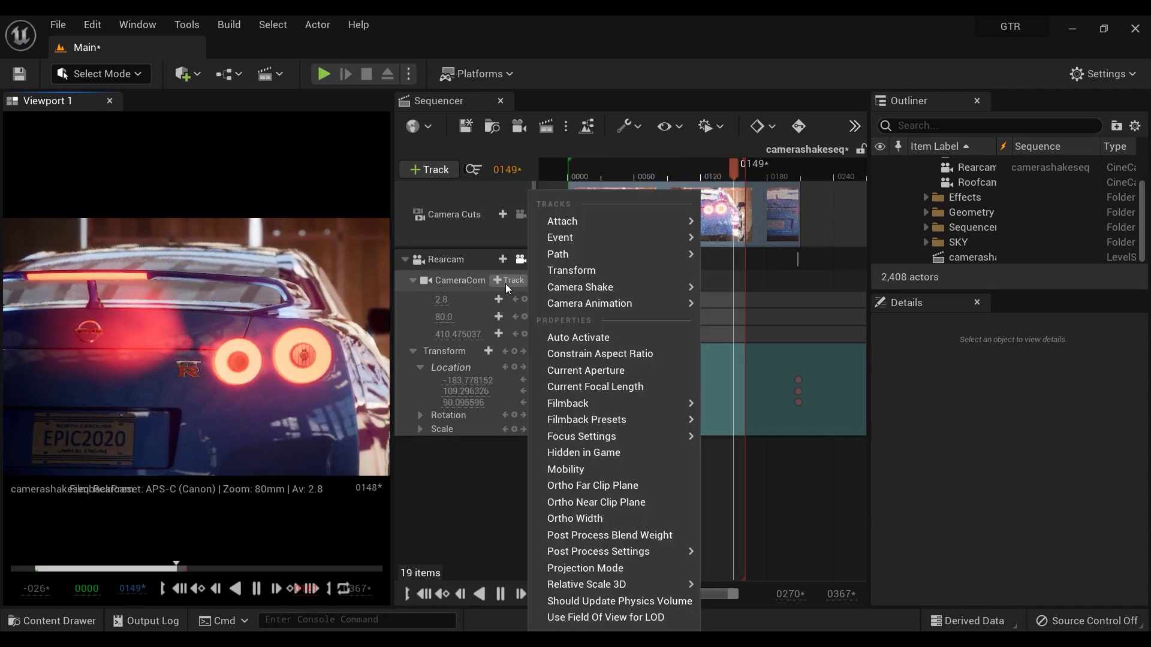
mouse_move(558, 286)
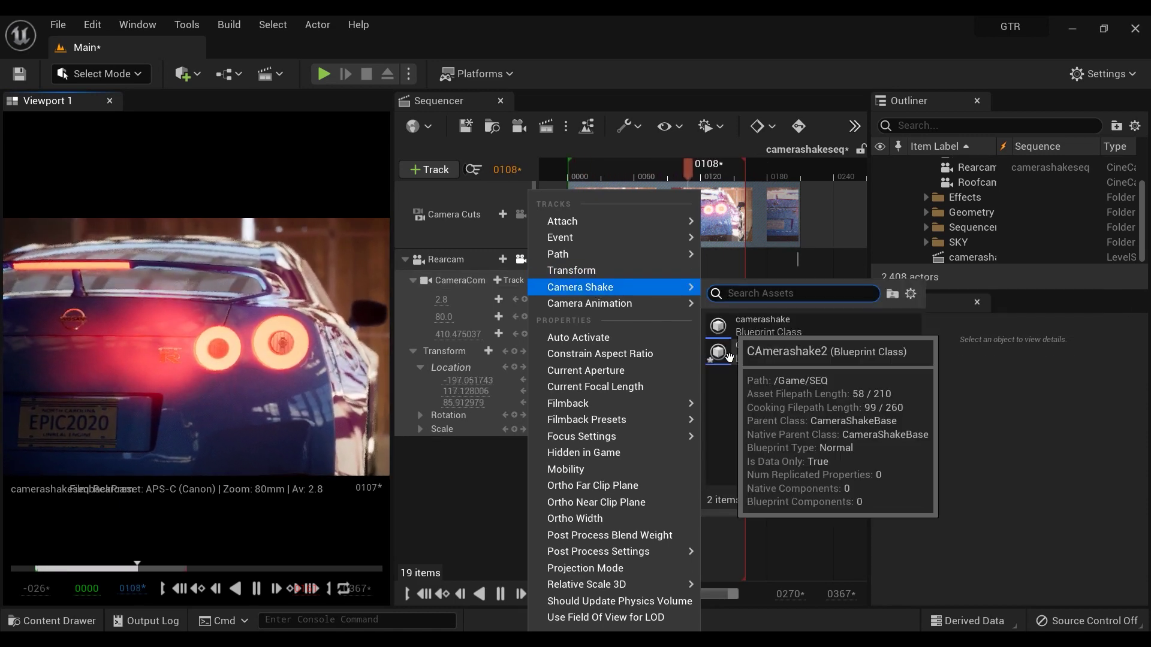
click(763, 358)
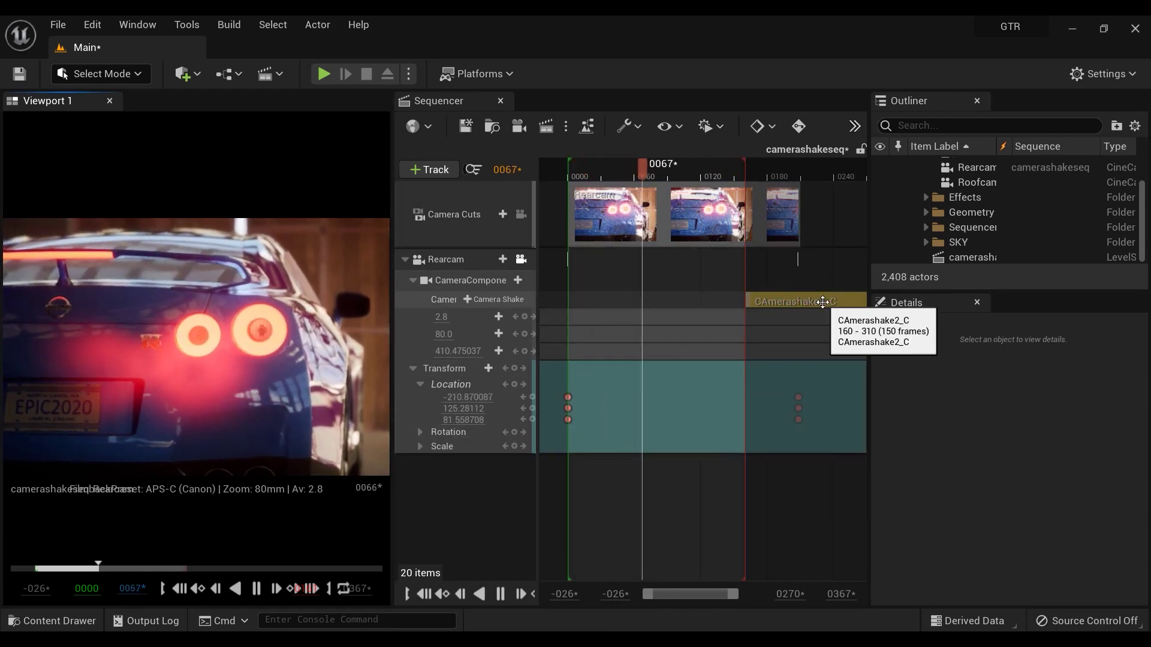
drag(830, 296, 618, 296)
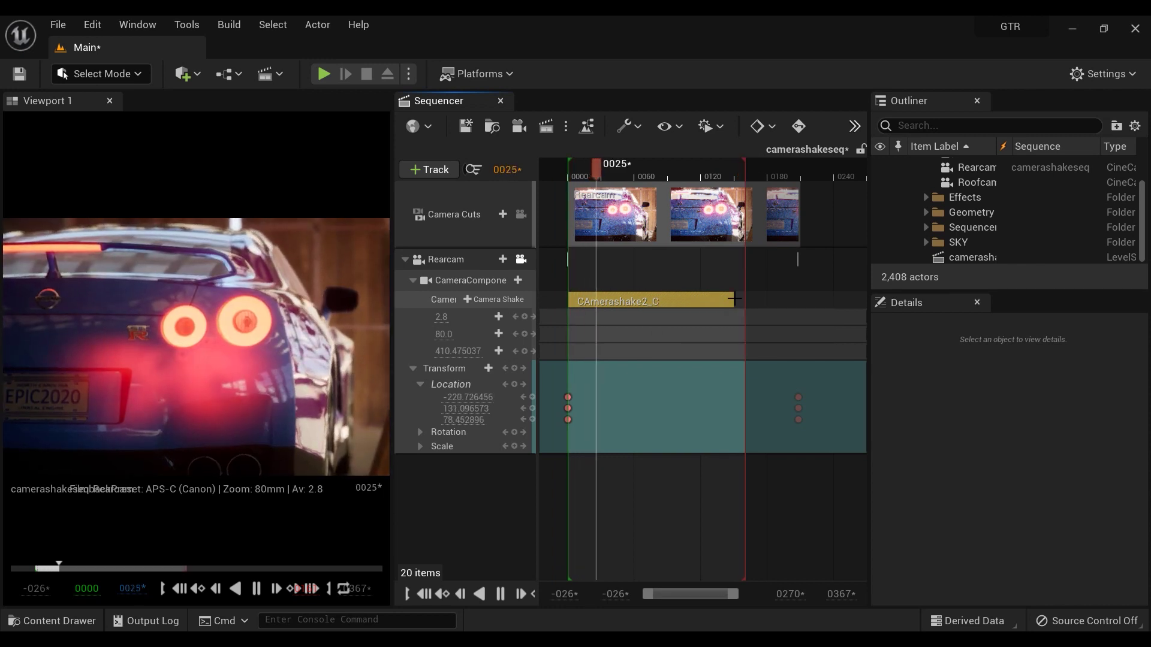
drag(738, 300, 743, 303)
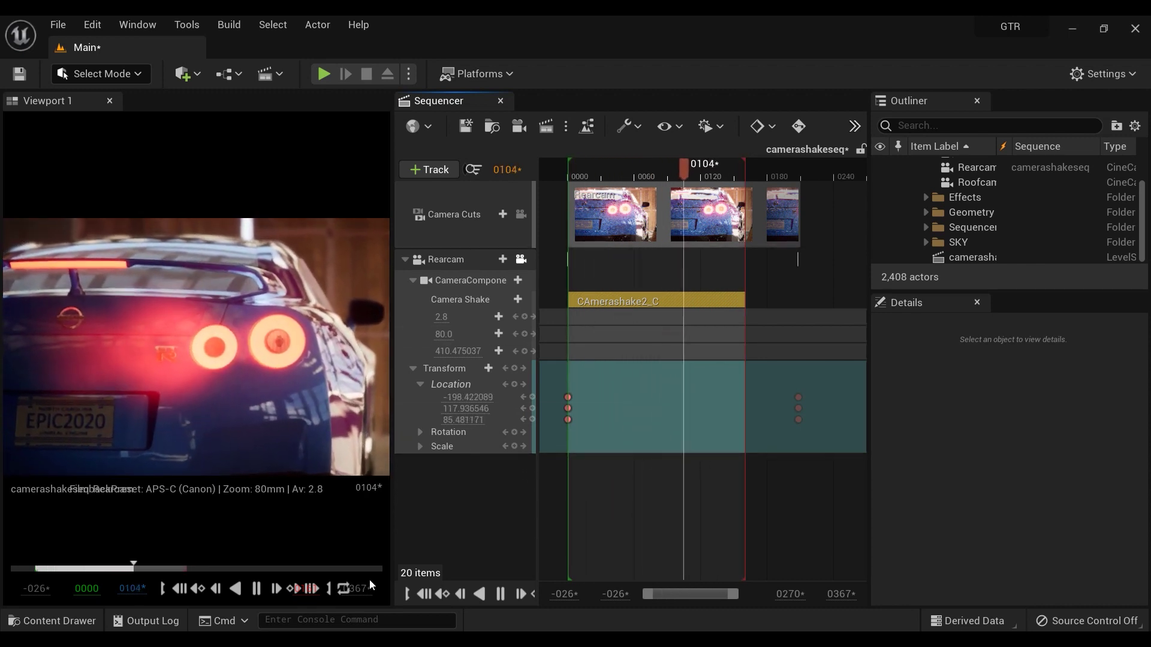
key(ctrl+space)
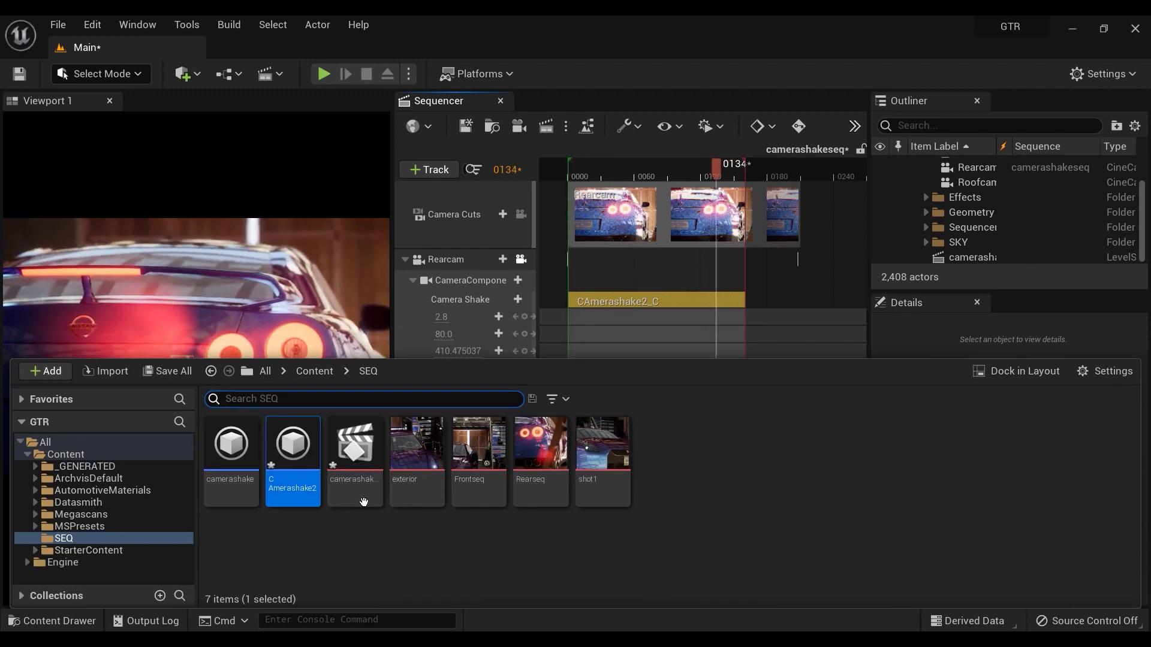
double_click(301, 465)
- Set the Perlin noise Location Amplitude Multiplier to 2.0 and Location Frequency Multiplier to 0.5
drag(622, 124, 755, 127)
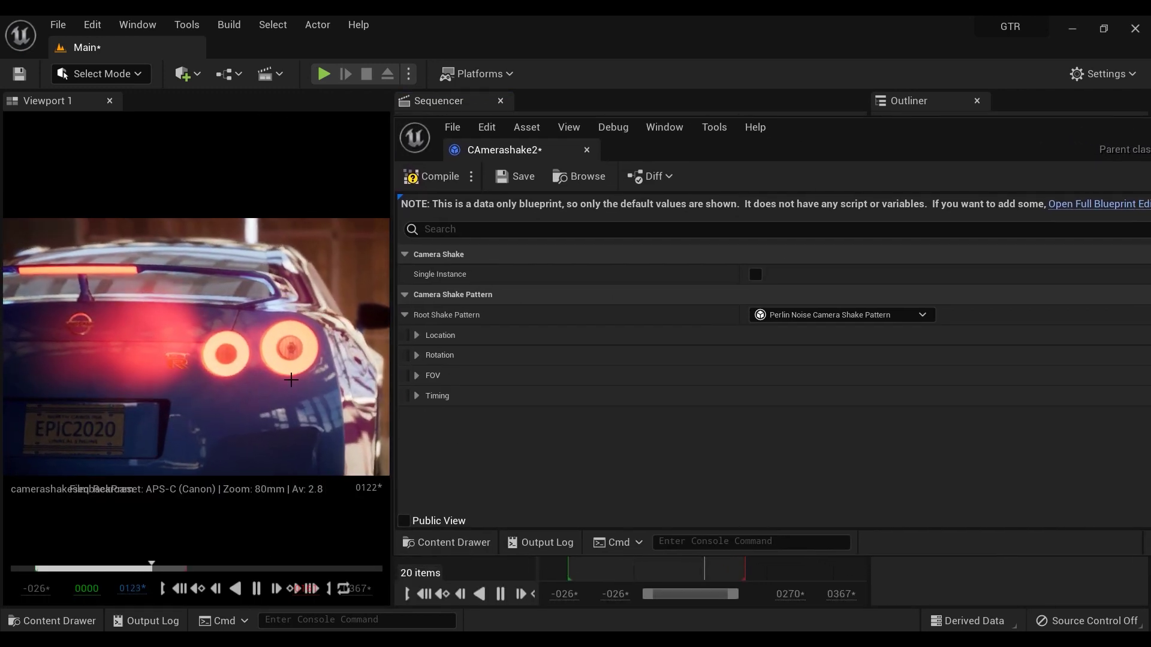
click(416, 335)
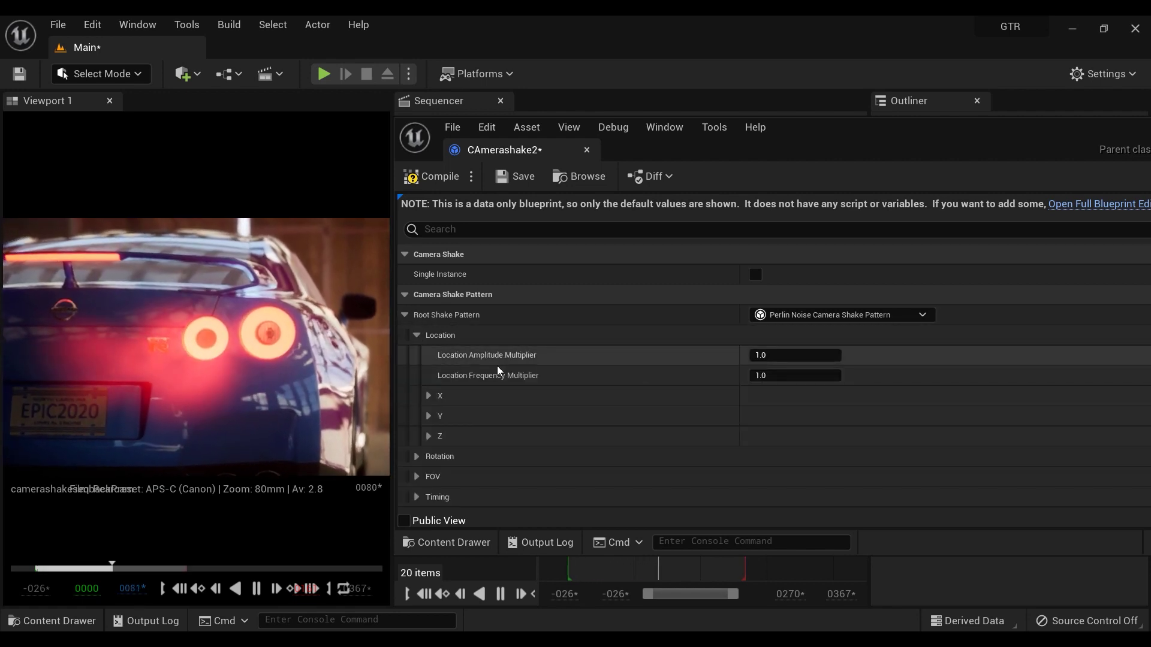
click(765, 357)
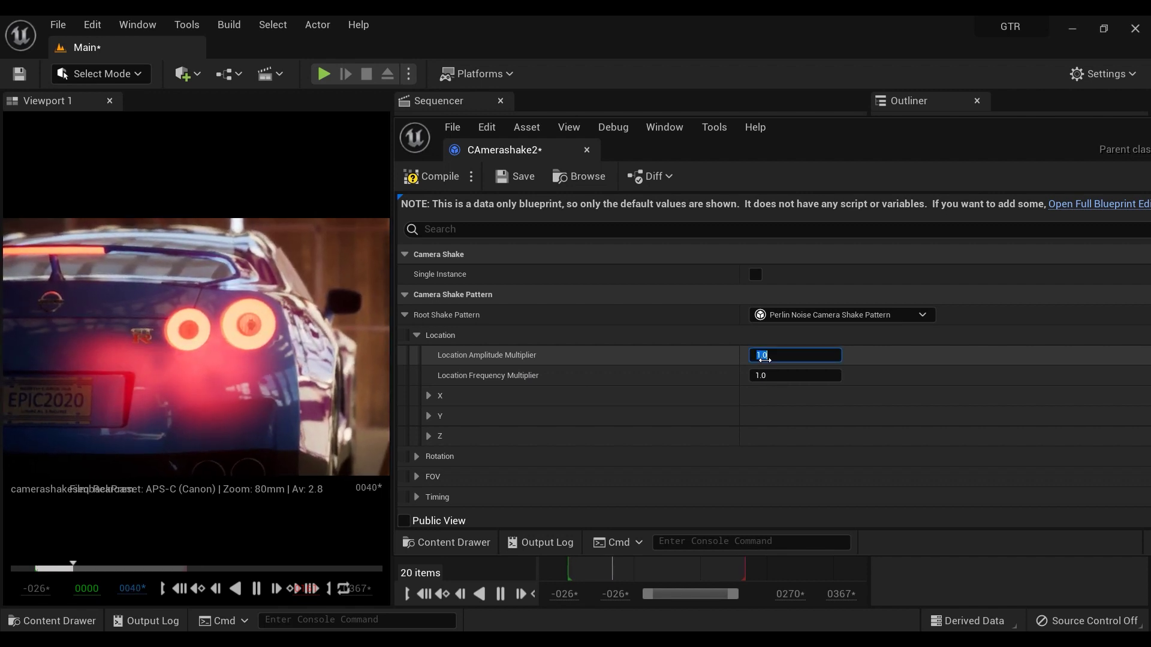
text(5)
key(Return)
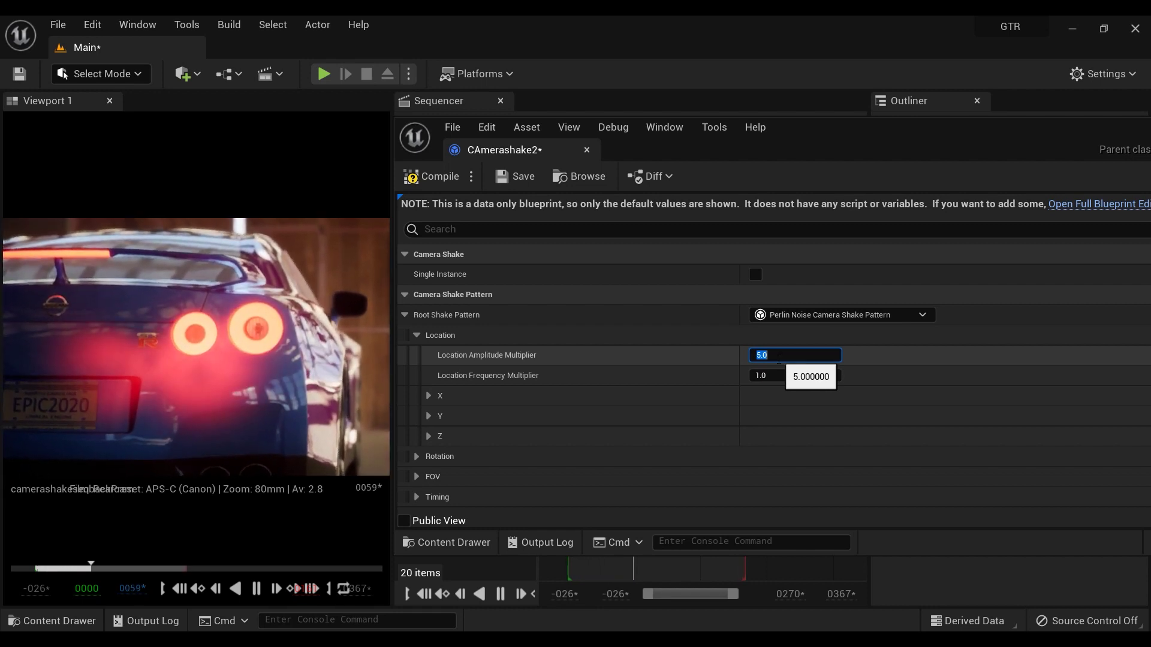
text(10)
key(Return)
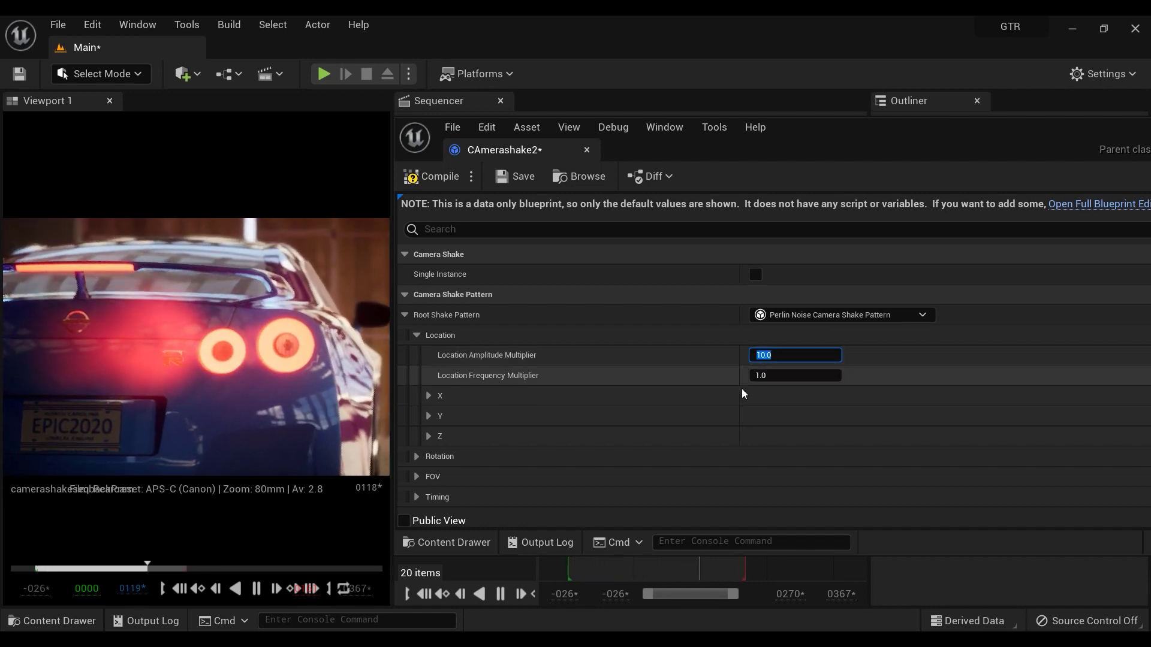
click(765, 376)
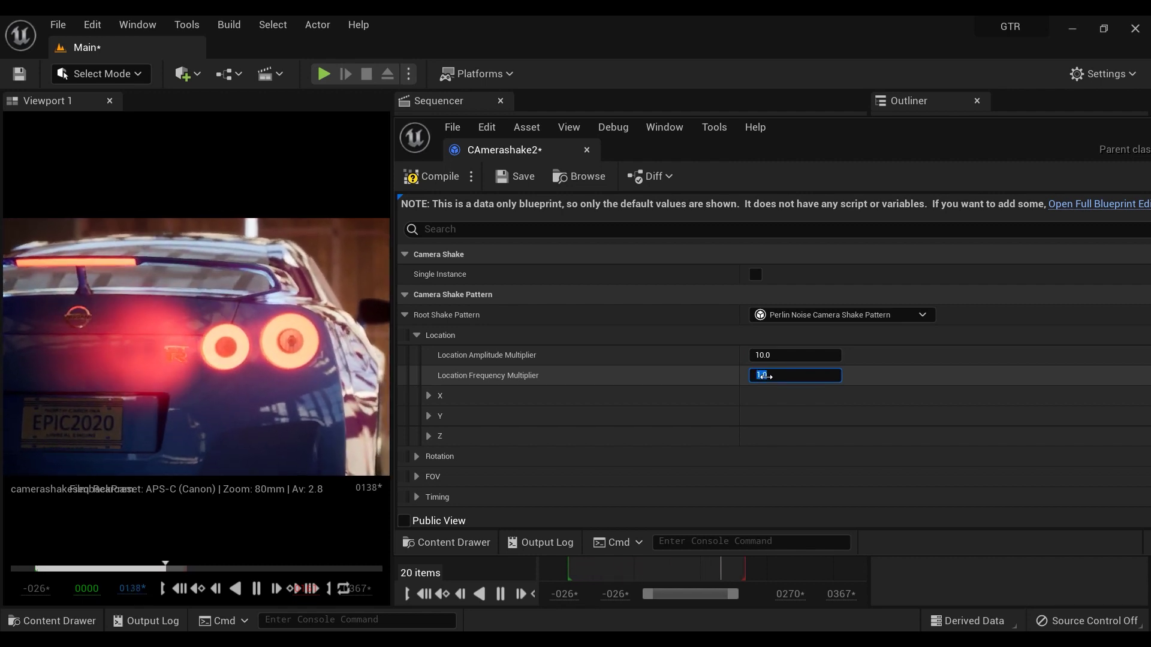
text(0.2)
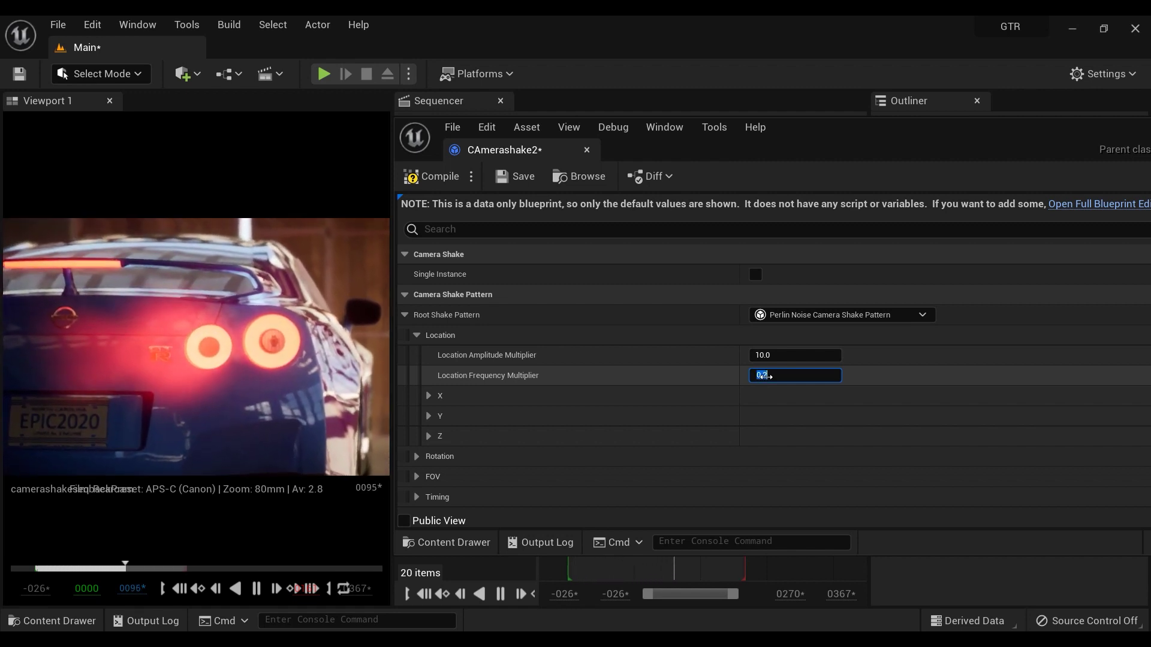
key(BackSpace)
text(5)
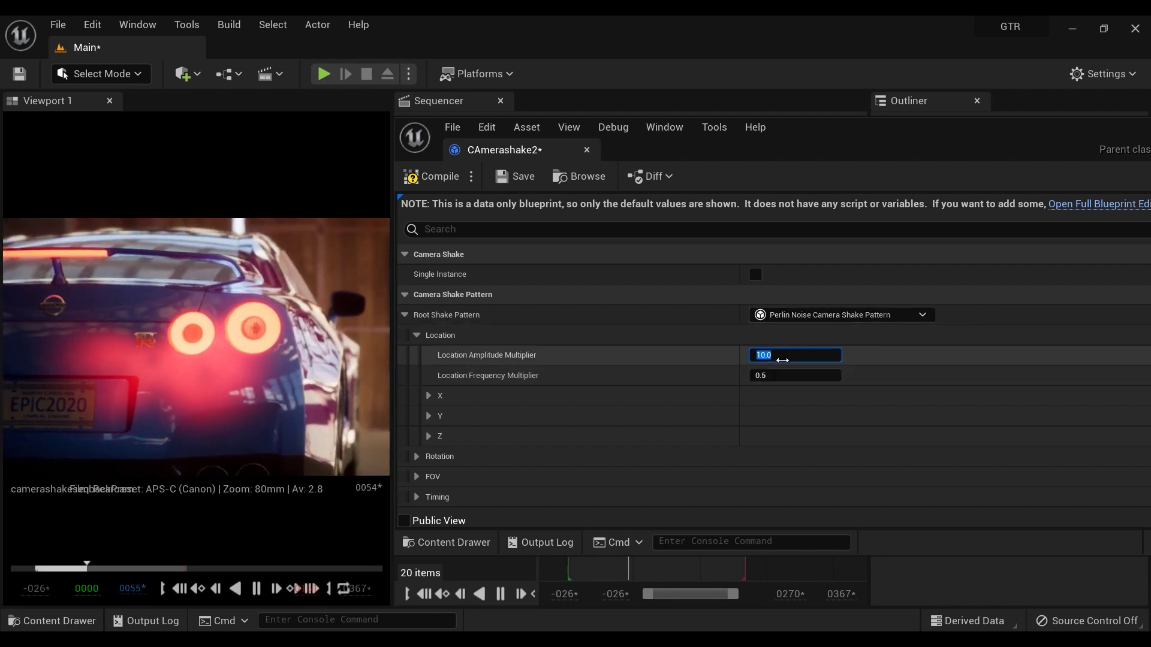
text(1)
key(Return)
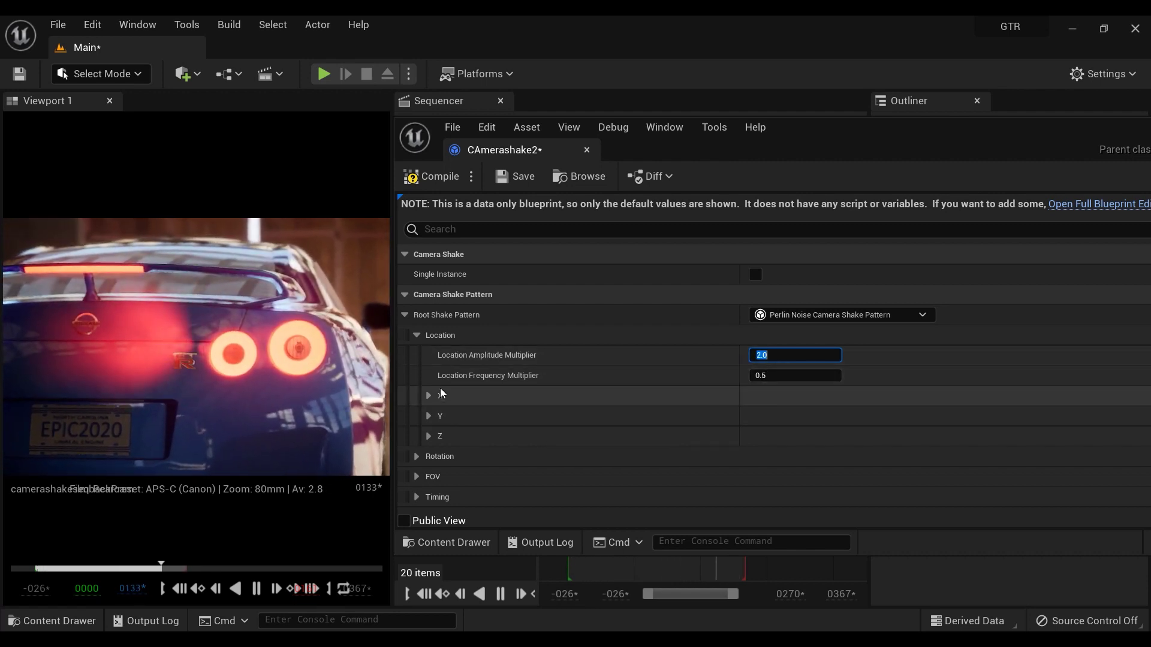
- Set the Rotation Amplitude Multiplier to 1.0 and Rotation Frequency Multiplier to 0.5
click(414, 457)
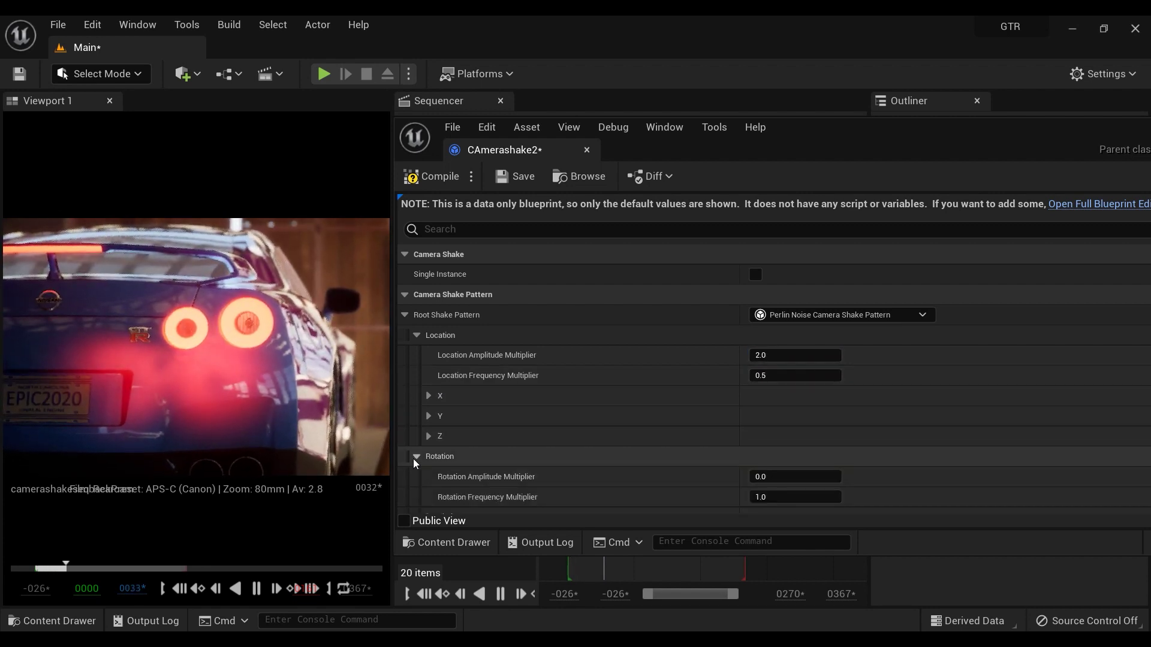
click(767, 477)
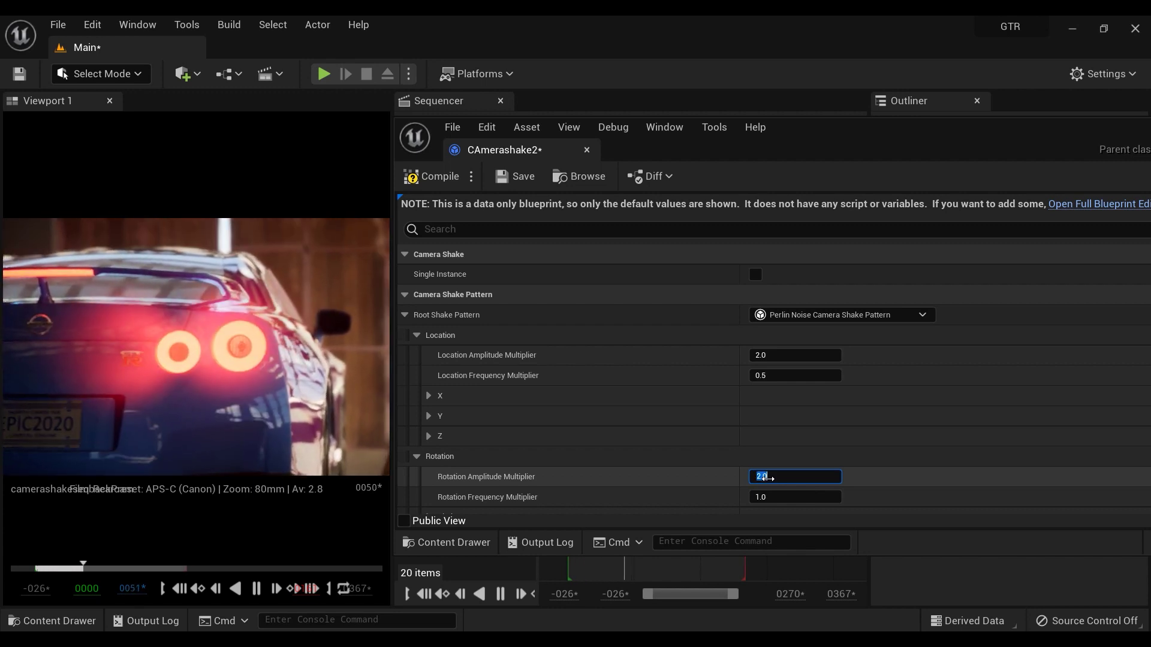
text(2.0)
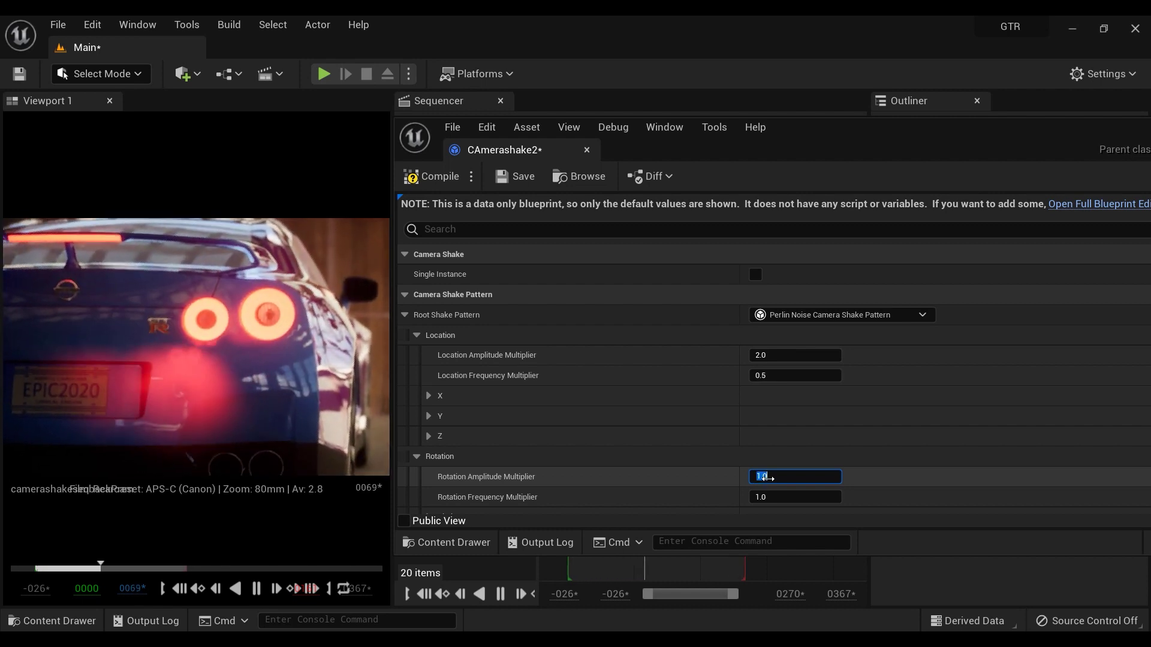
text(0)
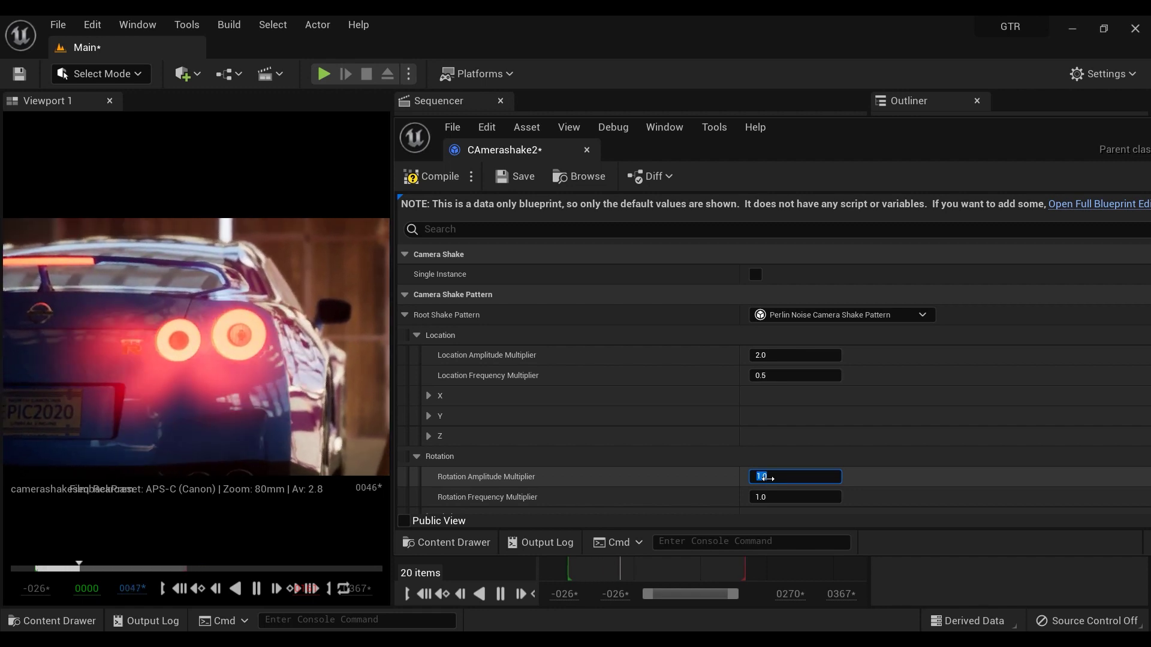
click(770, 497)
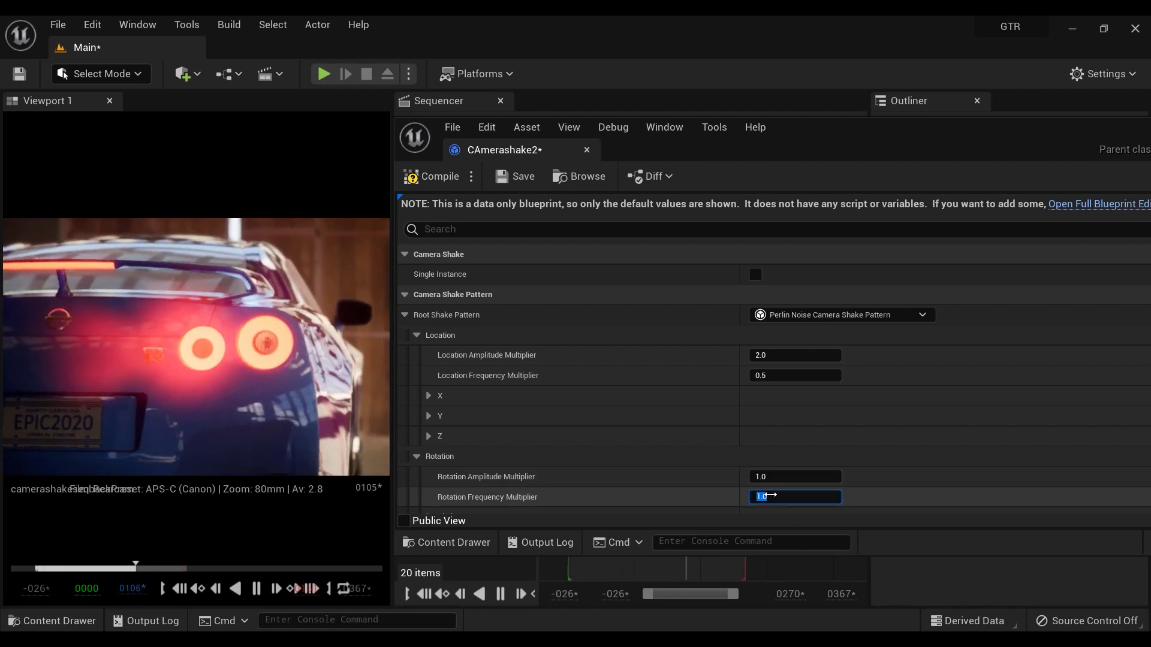
text(0.2)
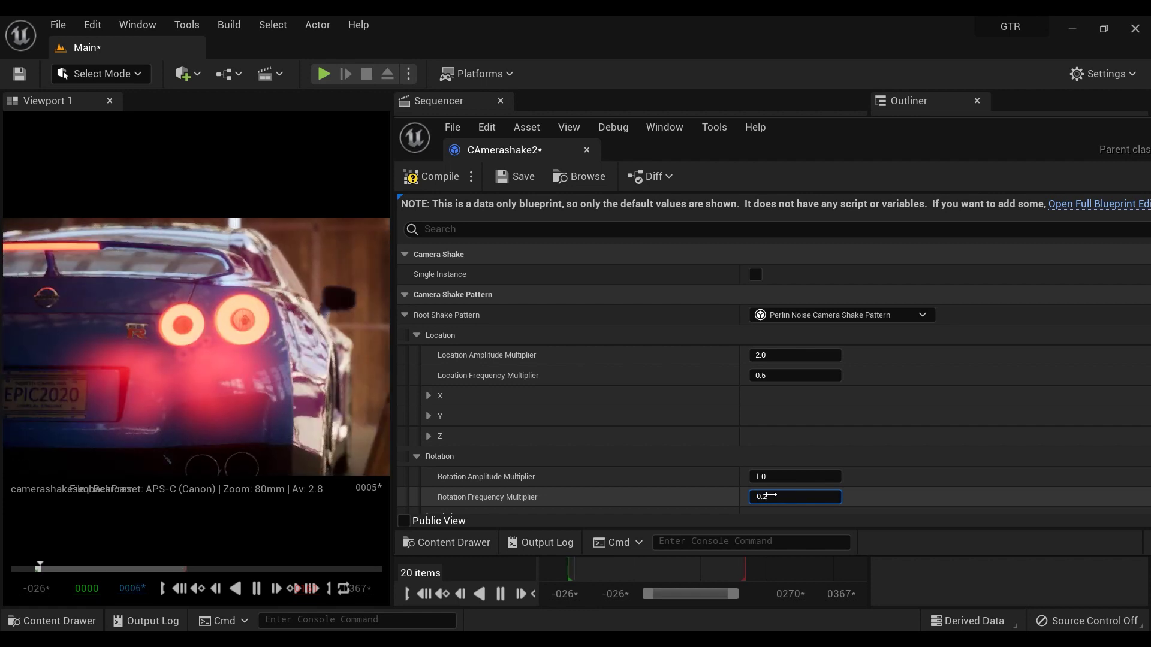
key(Return)
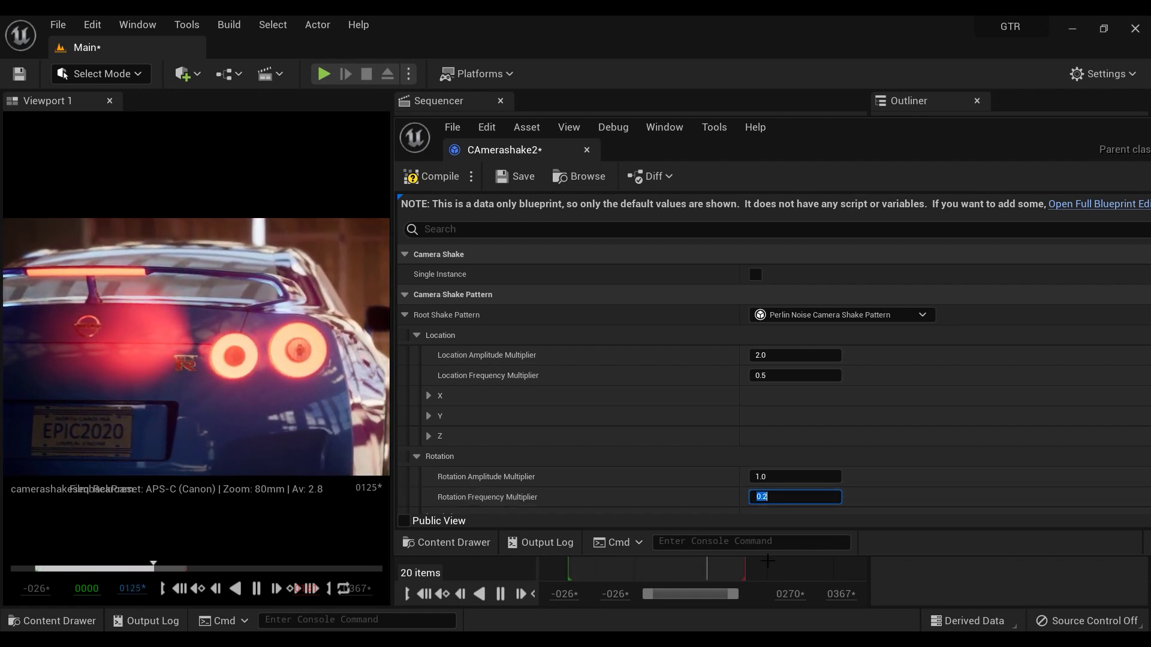
text(0.5)
key(Return)
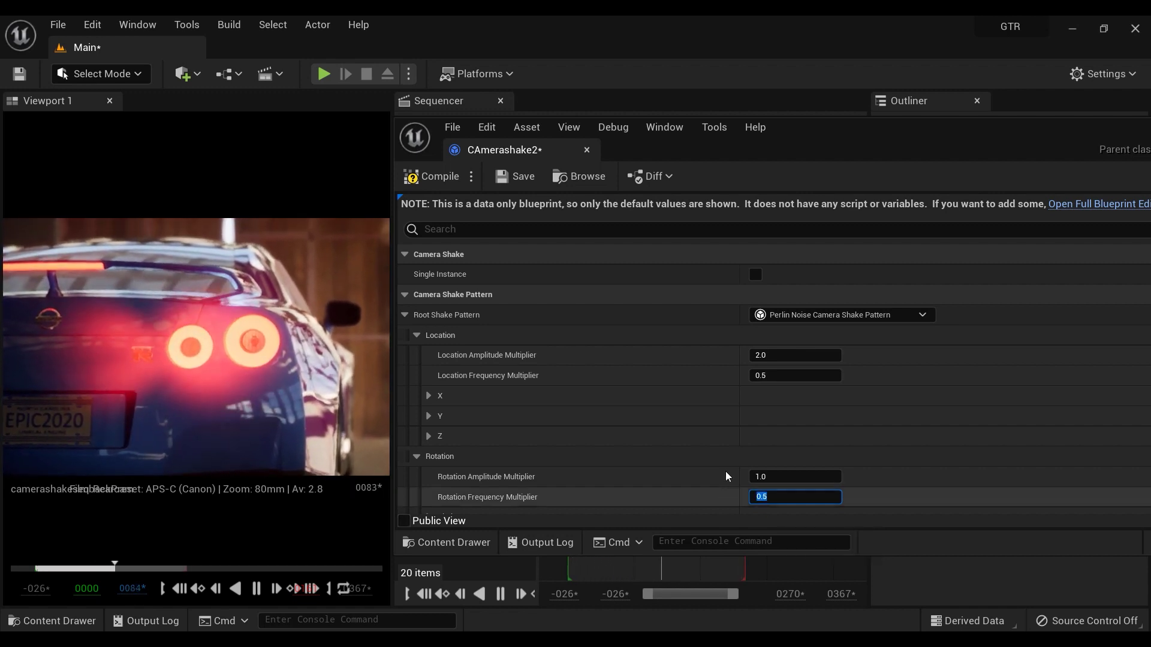
- Raise the camera shake editor window and collapse the Rotation settings
drag(783, 135, 782, 93)
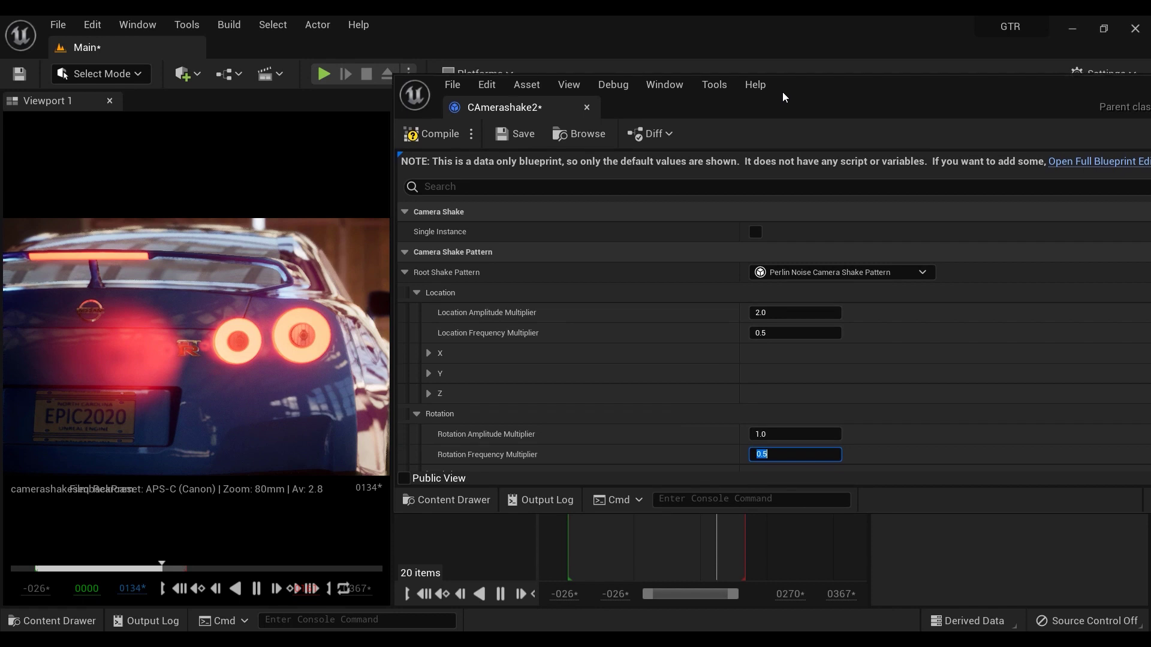
scroll(483, 393, down, 3)
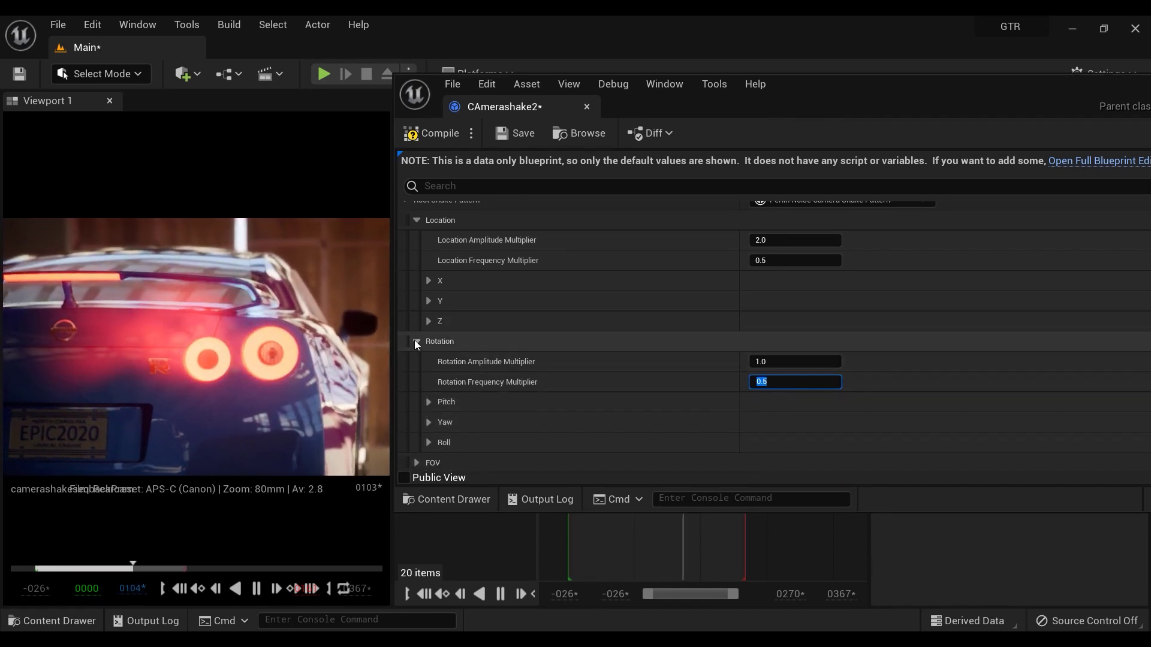
click(416, 341)
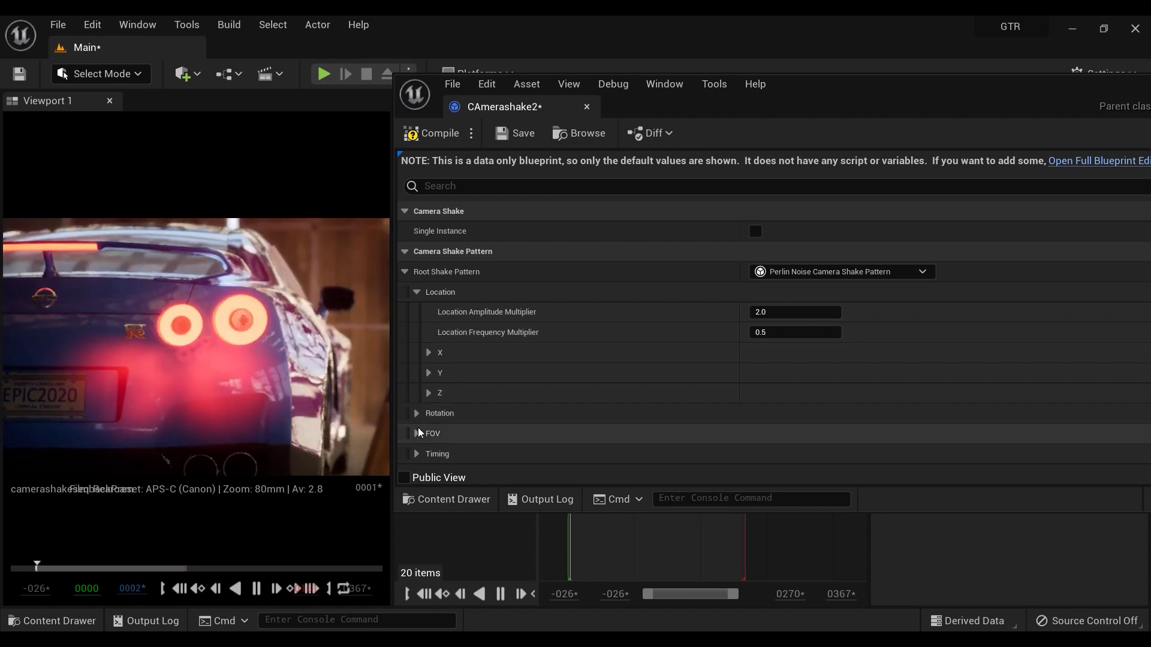
- Expand the FOV noise settings and set FOV Amplitude to 1.0 and Frequency to 0.2
click(562, 443)
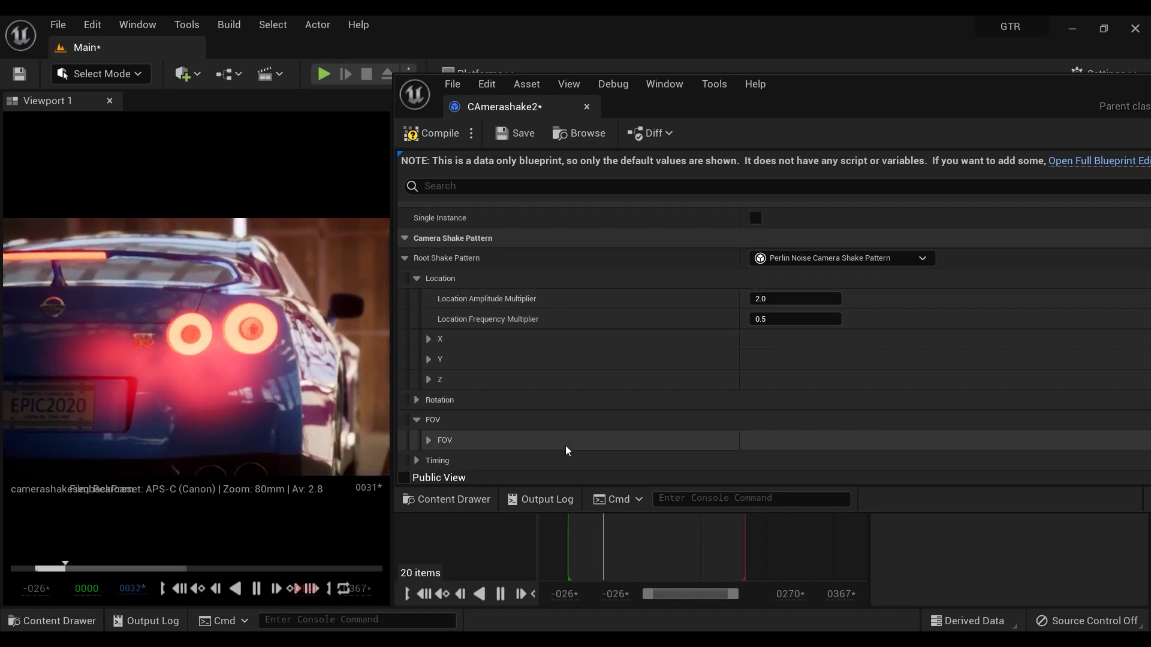
click(433, 440)
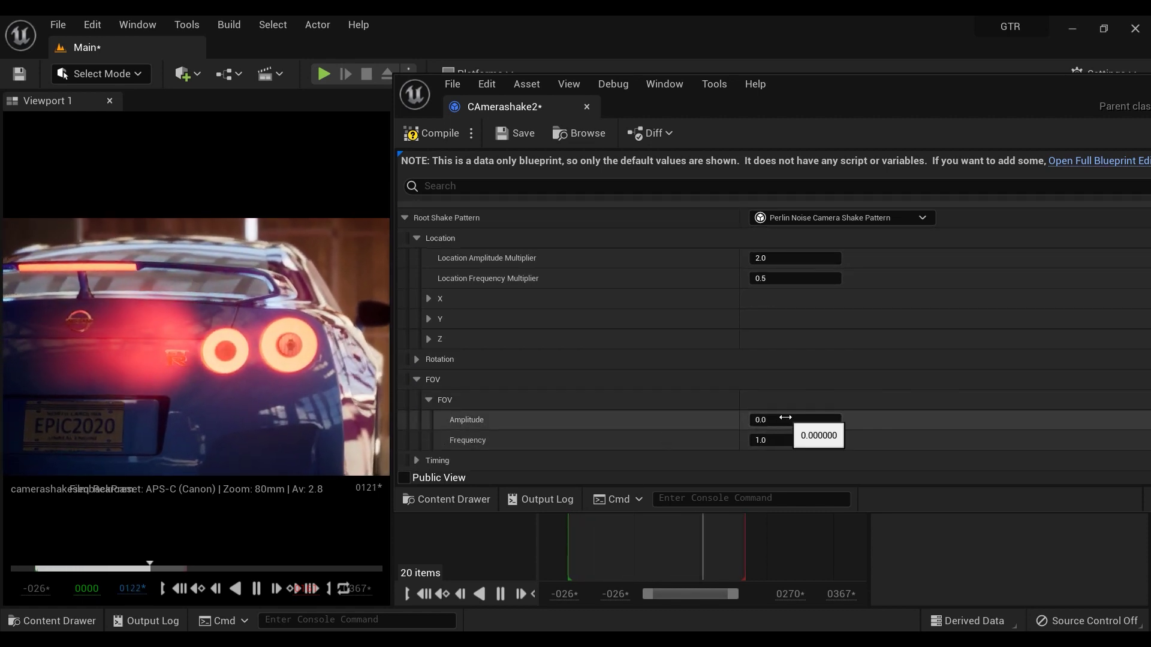
click(785, 424)
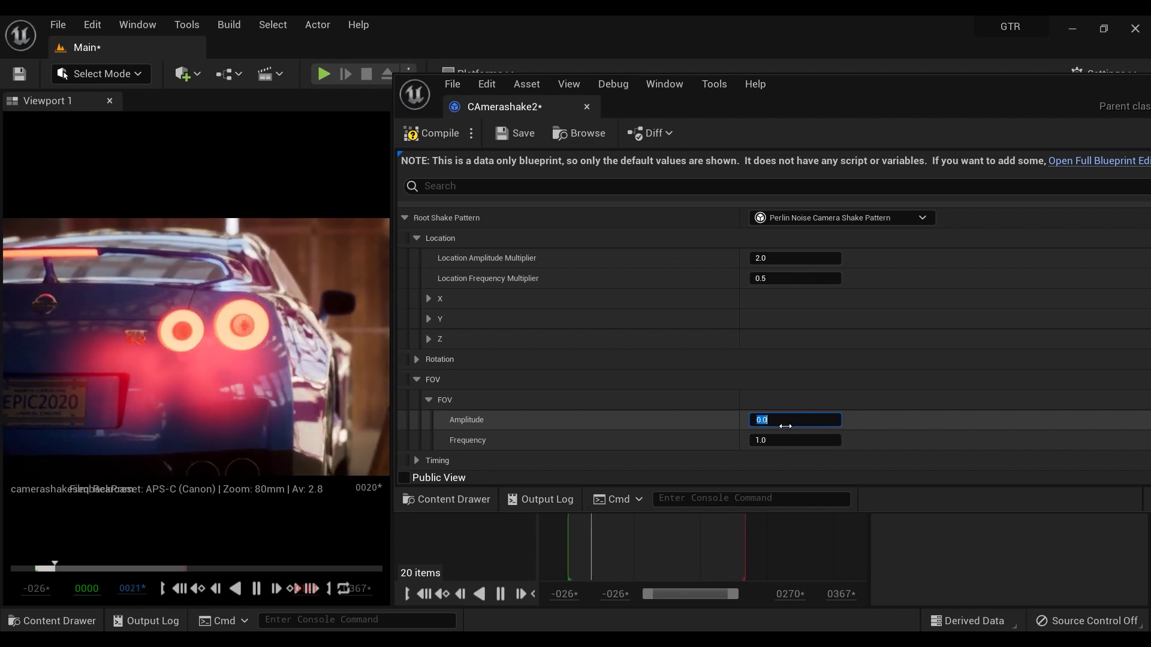
text(1)
key(Return)
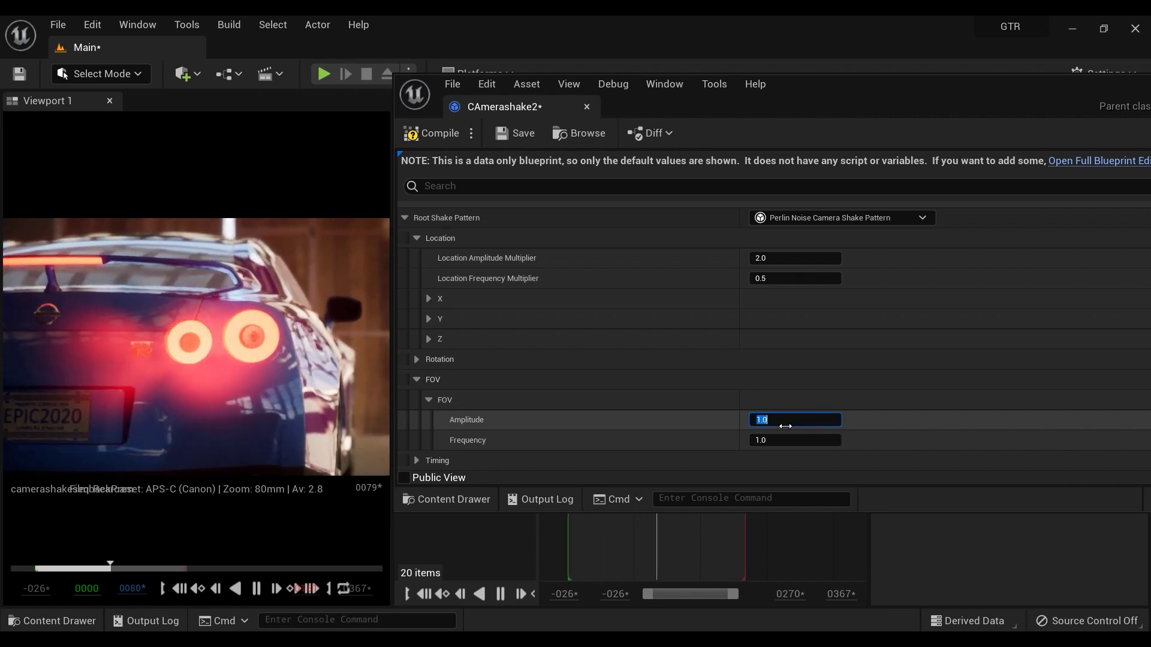
text(1)
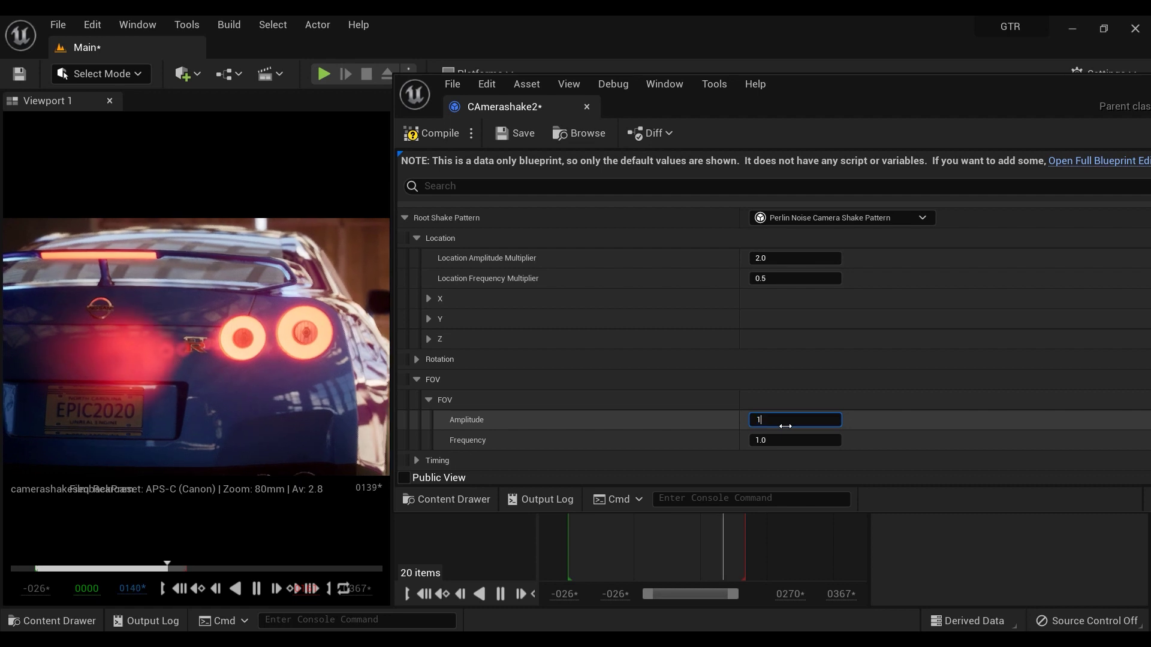
text(0)
key(Return)
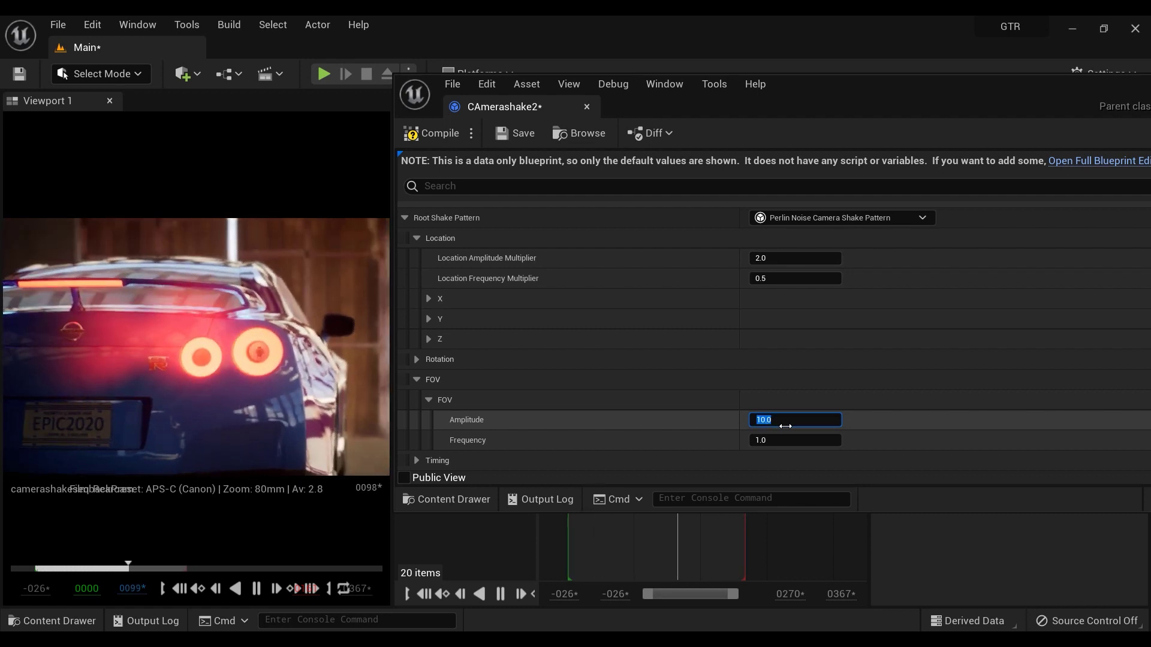
text(1)
key(Return)
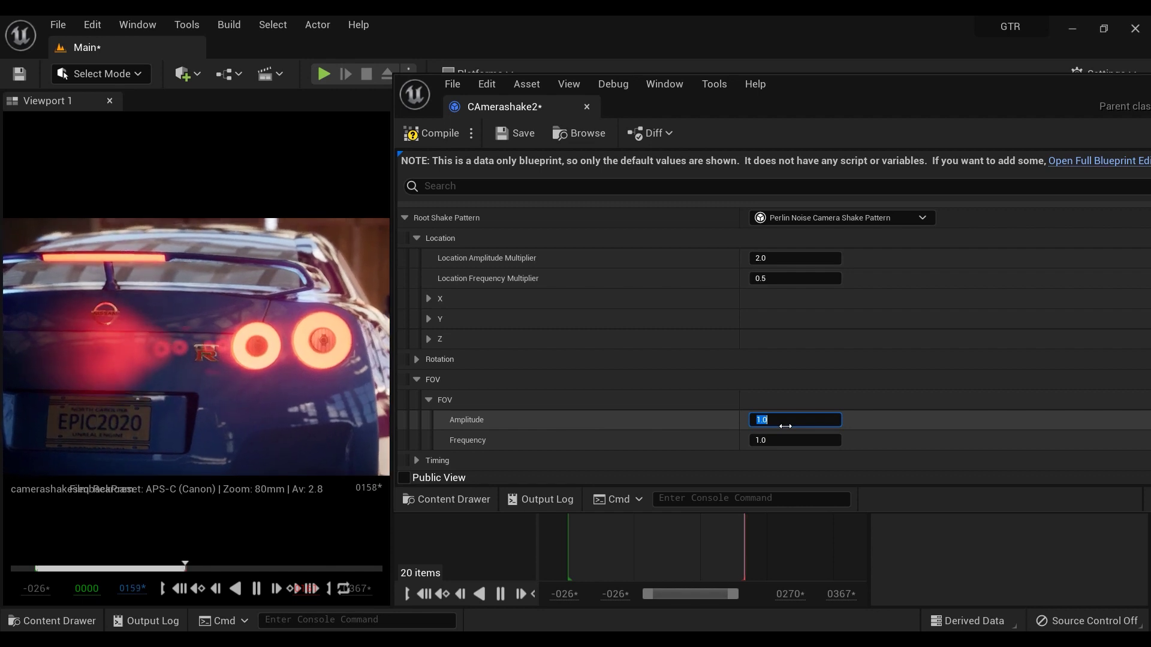
text(0.2)
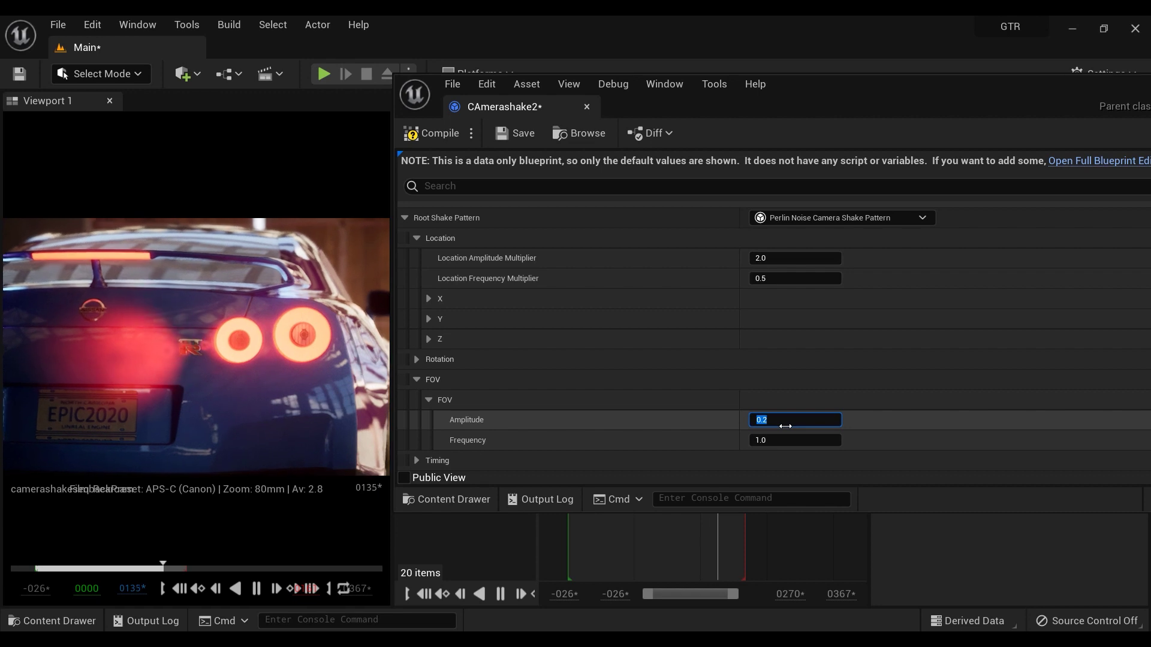
click(785, 439)
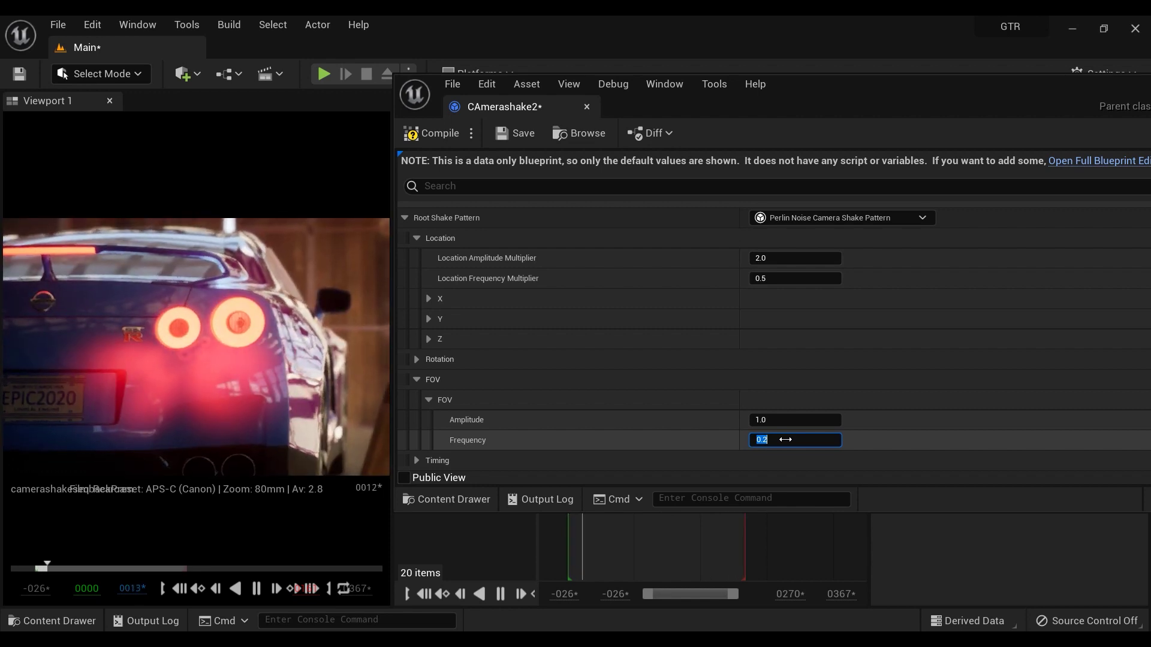
drag(840, 98, 797, 78)
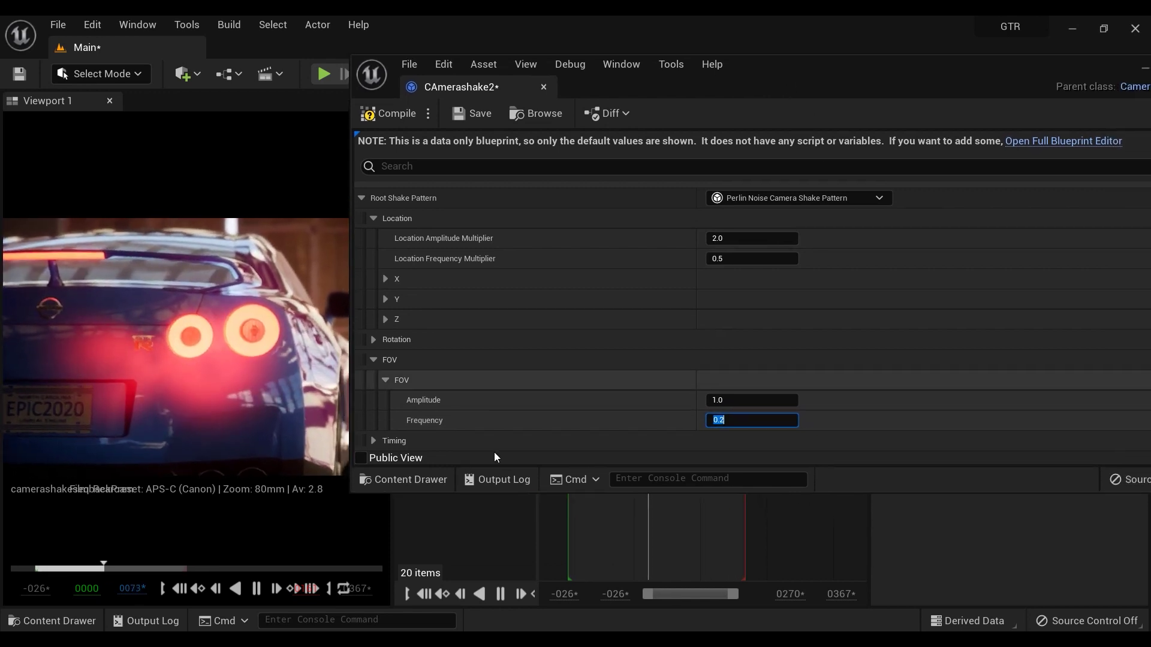
- Close the CAmerashake2 blueprint editor and widen the viewport beside the camerashakeseq Sequencer
scroll(502, 420, up, 2)
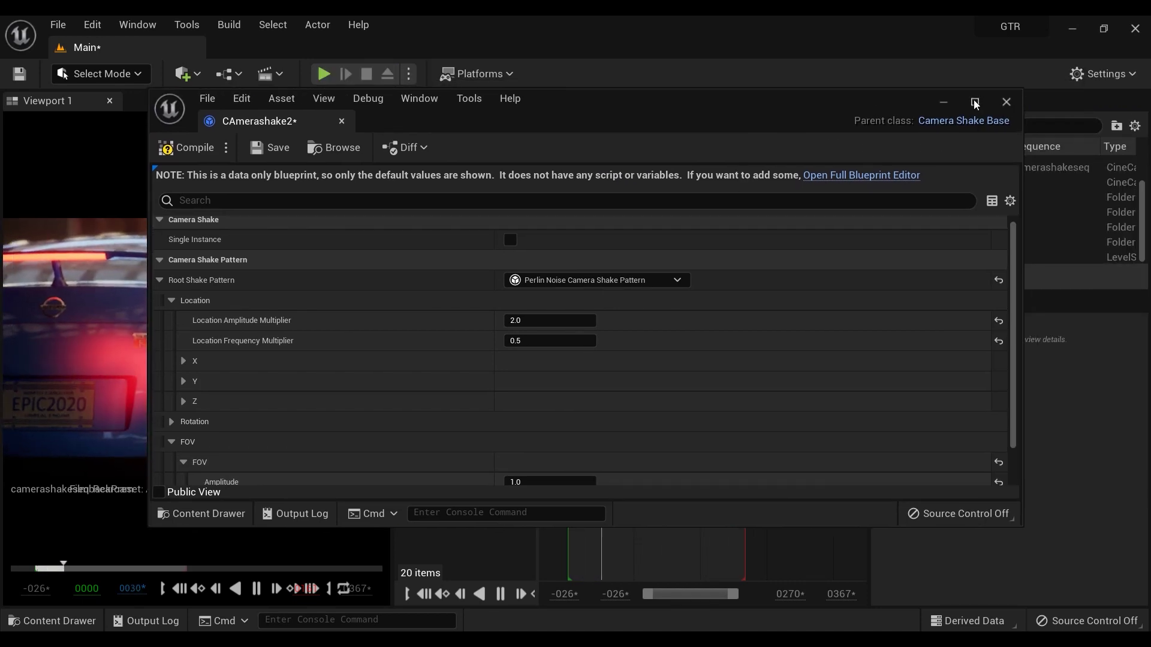
click(1005, 102)
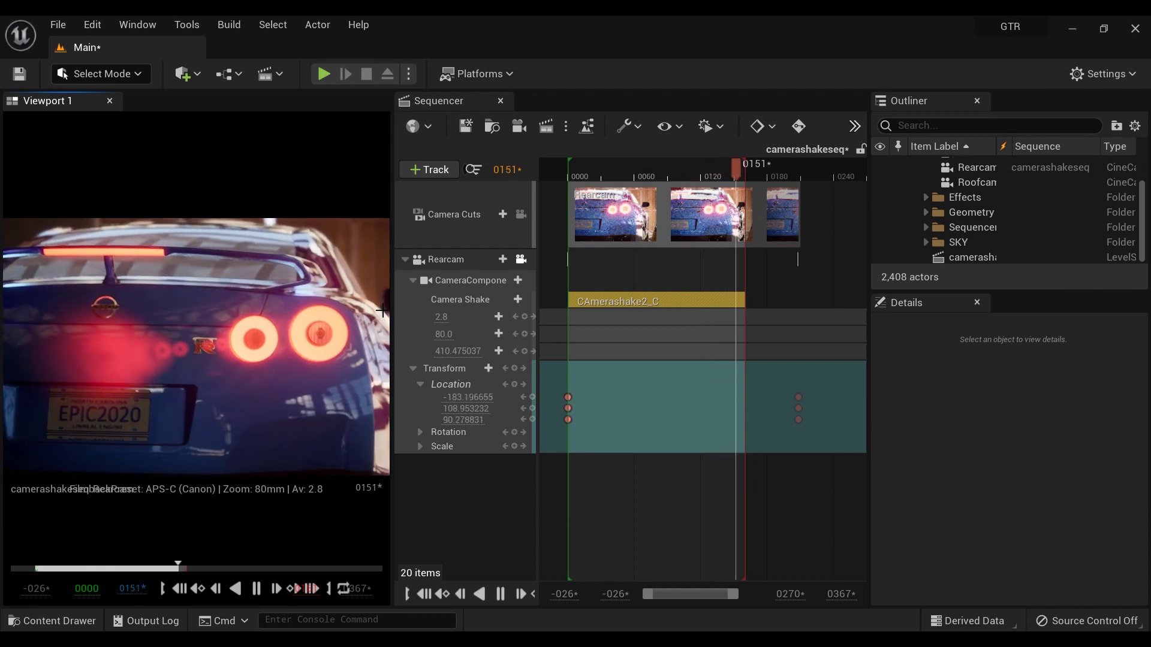
drag(391, 325, 428, 324)
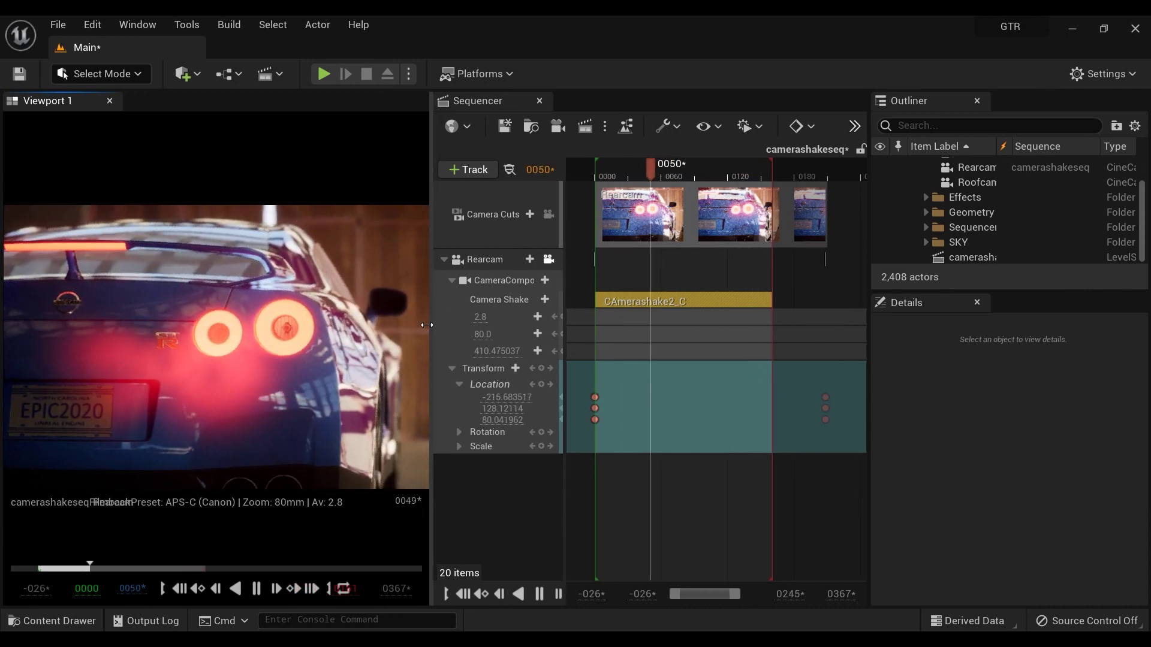